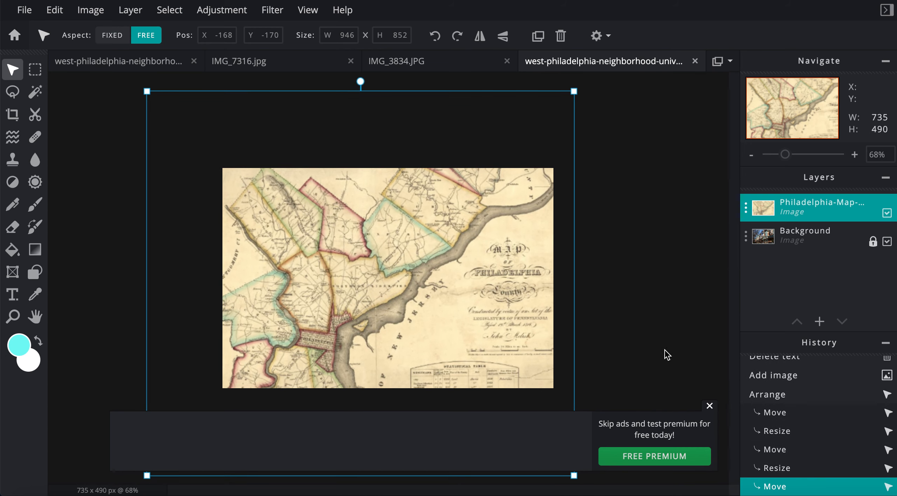
Set the blend mode of the Philadelphia map layer to Exclusion
{"action": "left_click", "coordinate": [708, 406]}
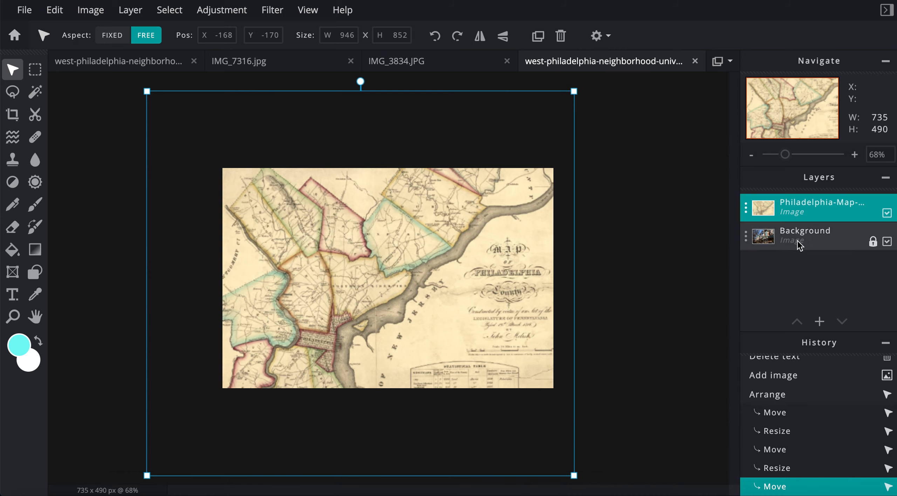
{"action": "left_click", "coordinate": [745, 209]}
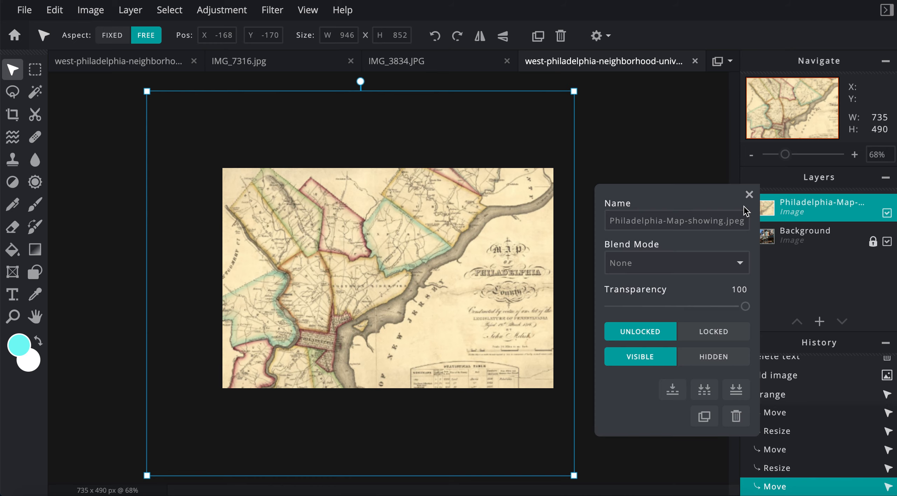
{"action": "left_click", "coordinate": [670, 269]}
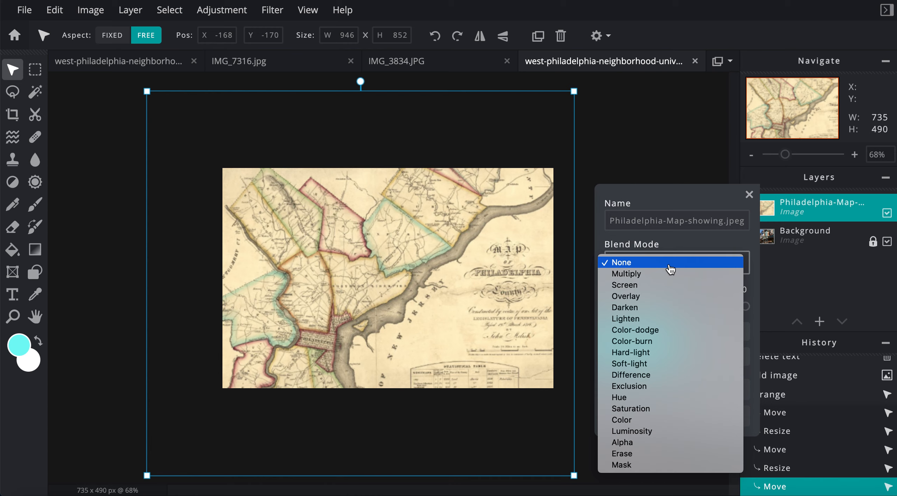
{"action": "left_click", "coordinate": [641, 386]}
Shrink the map layer proportionally from its upper-left corner to about 881 by 793 pixels
{"action": "scroll", "coordinate": [331, 211], "scroll_direction": "down", "scroll_amount": 1}
{"action": "left_click_drag", "start_coordinate": [174, 115], "coordinate": [204, 132]}
{"action": "key", "text": "shift"}
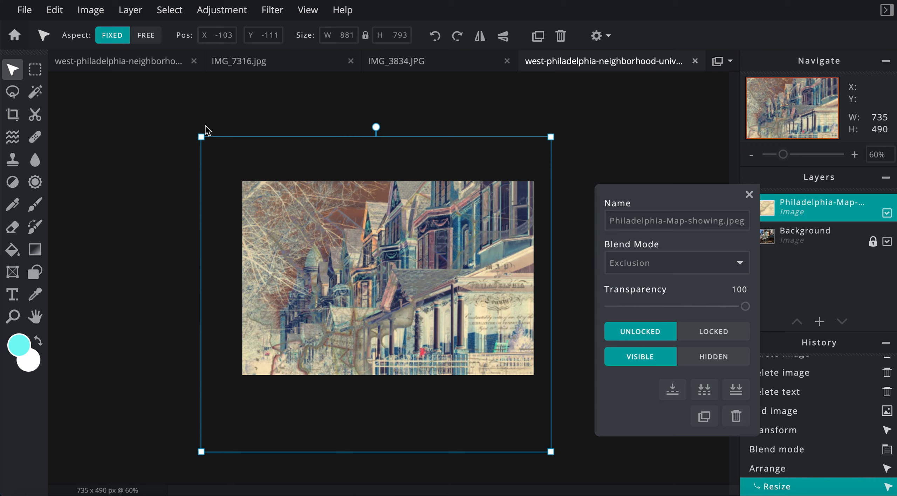
{"action": "scroll", "coordinate": [289, 221], "scroll_direction": "down", "scroll_amount": 1}
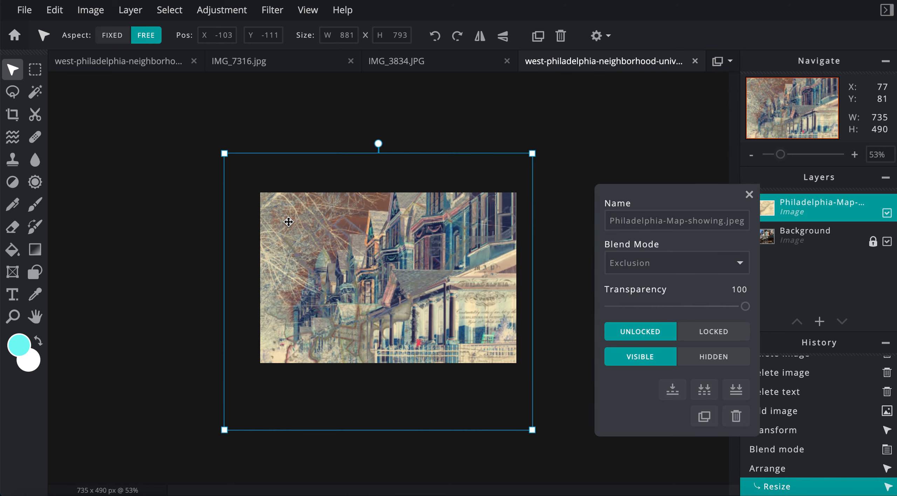
Nudge the map layer vertically to Y -109 over the background photo, then deselect it
{"action": "key", "text": "Up"}
{"action": "key", "text": "Up"}
{"action": "key", "text": "Up"}
{"action": "key", "text": "Up"}
{"action": "key", "text": "Up"}
{"action": "key", "text": "Down"}
{"action": "key", "text": "Down"}
{"action": "key", "text": "Down"}
{"action": "key", "text": "Down"}
{"action": "key", "text": "Down"}
{"action": "key", "text": "Down"}
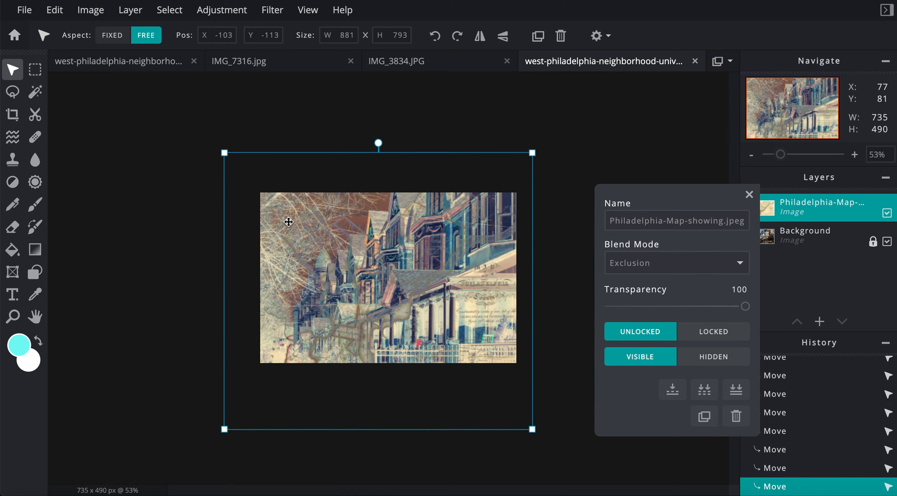
{"action": "left_click", "coordinate": [87, 162]}
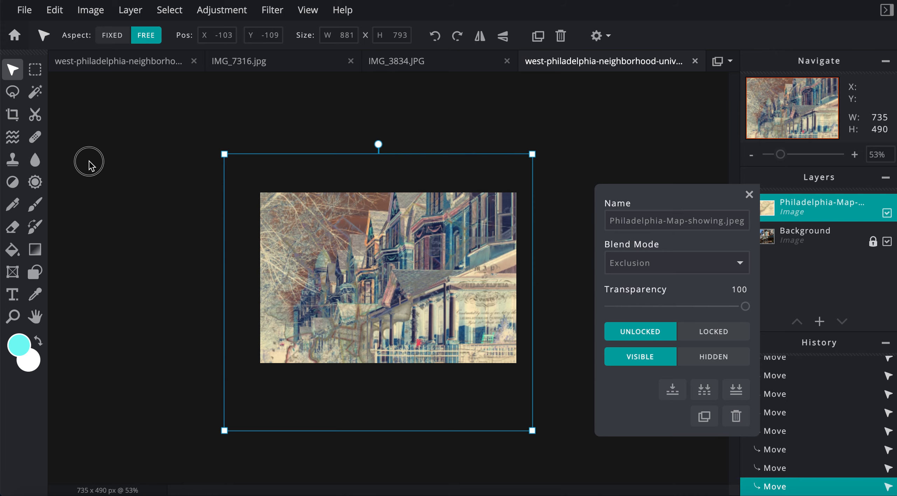
{"action": "key", "text": "ctrl+1"}
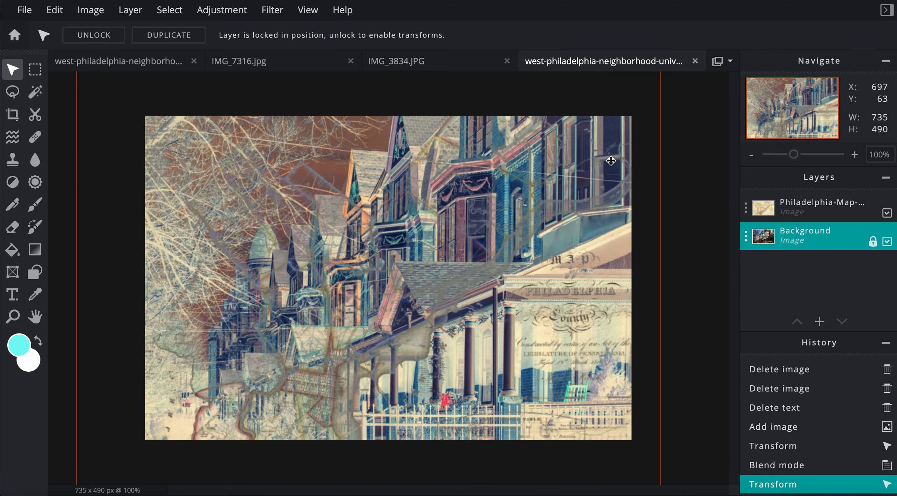
Lock the Philadelphia map layer in position and duplicate it
{"action": "left_click", "coordinate": [746, 208]}
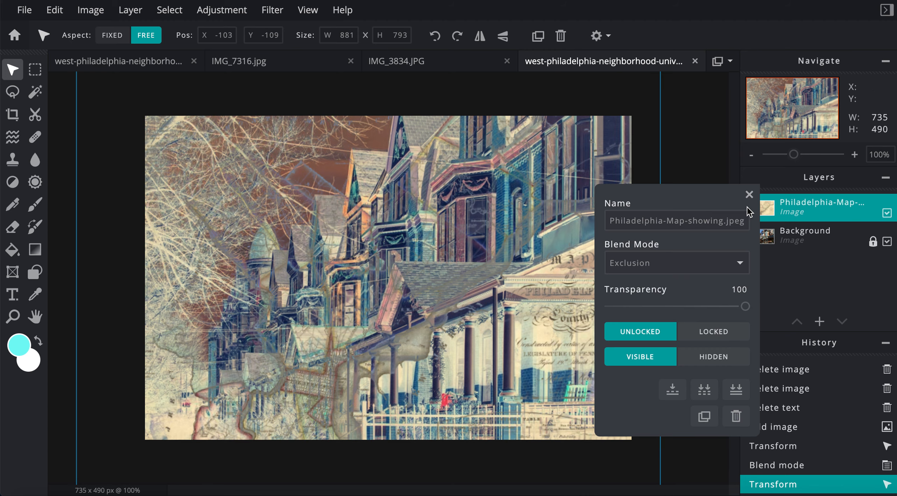
{"action": "left_click", "coordinate": [715, 332]}
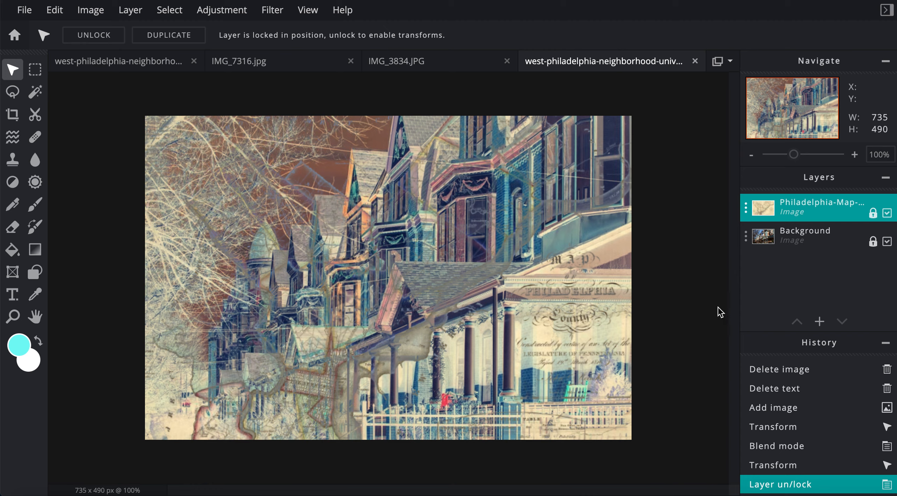
{"action": "left_click", "coordinate": [746, 208]}
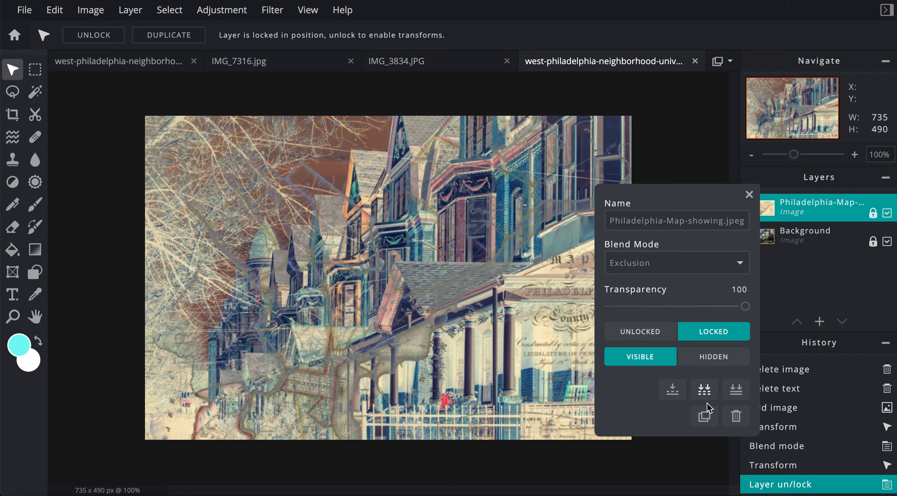
{"action": "left_click", "coordinate": [704, 416]}
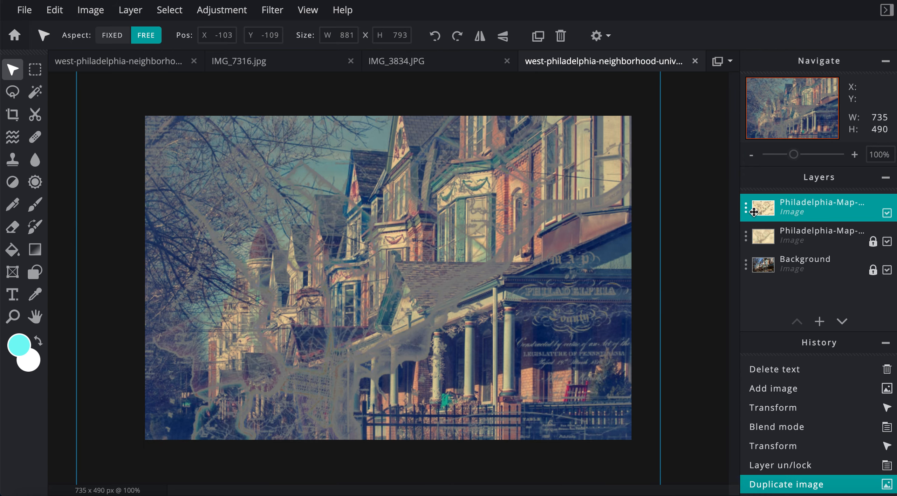
Set the blend mode of the uppermost map copy to Multiply
{"action": "left_click", "coordinate": [747, 212]}
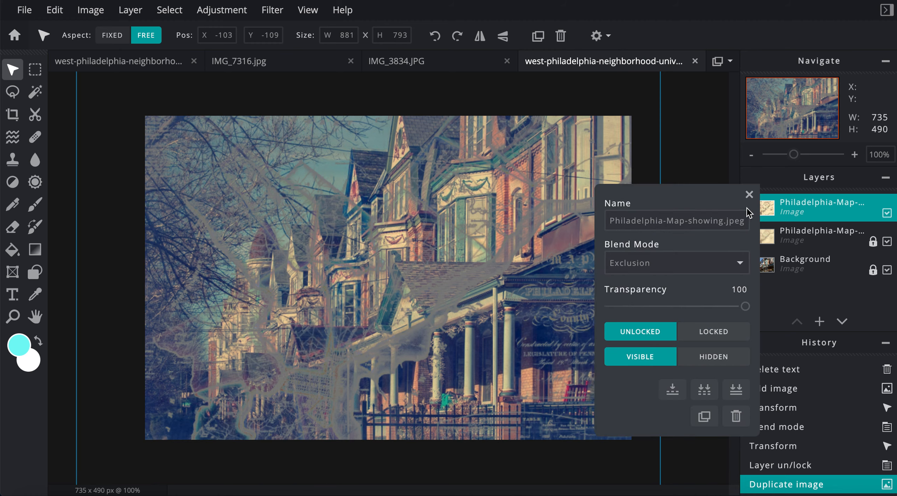
{"action": "left_click", "coordinate": [681, 262]}
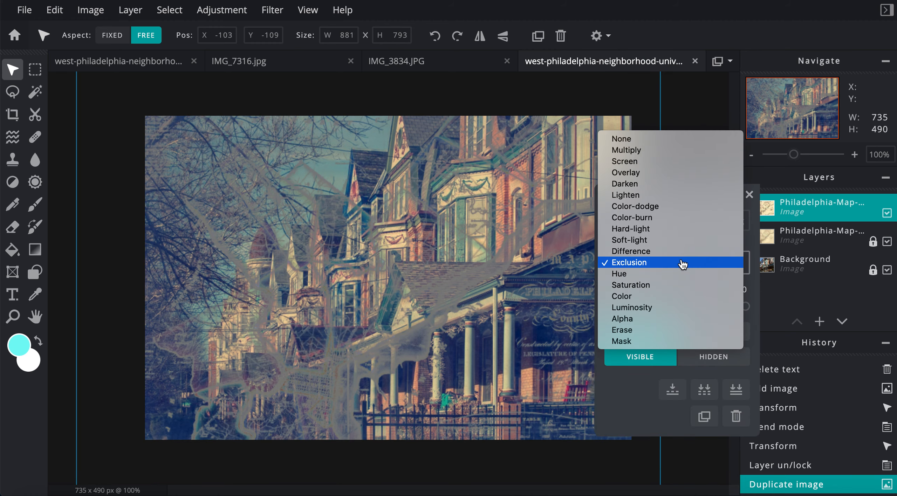
{"action": "left_click", "coordinate": [660, 150]}
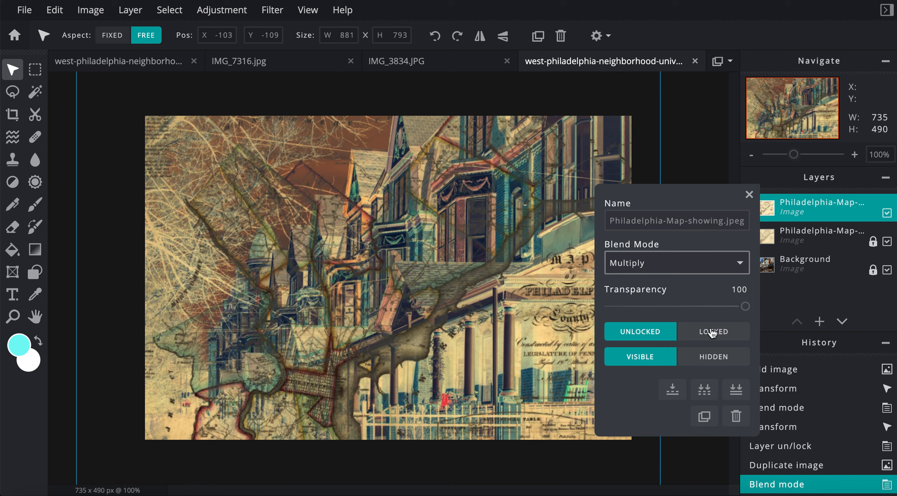
Duplicate the Multiply map layer and lock both Multiply copies in position
{"action": "left_click", "coordinate": [704, 416]}
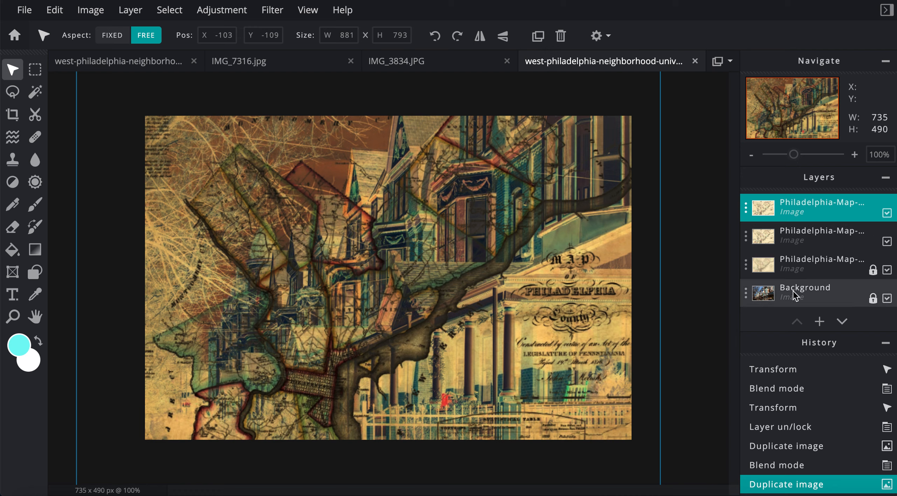
{"action": "left_click", "coordinate": [746, 207]}
{"action": "left_click", "coordinate": [713, 331]}
{"action": "left_click", "coordinate": [745, 236]}
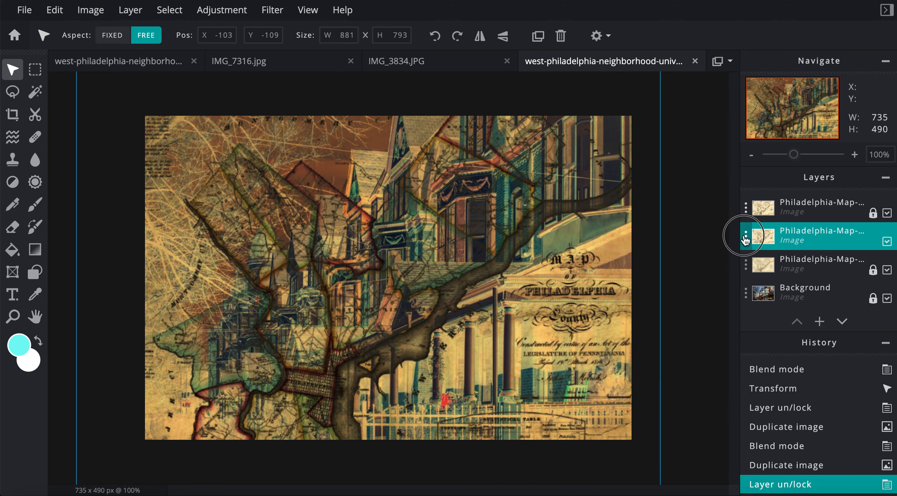
{"action": "left_click", "coordinate": [716, 360]}
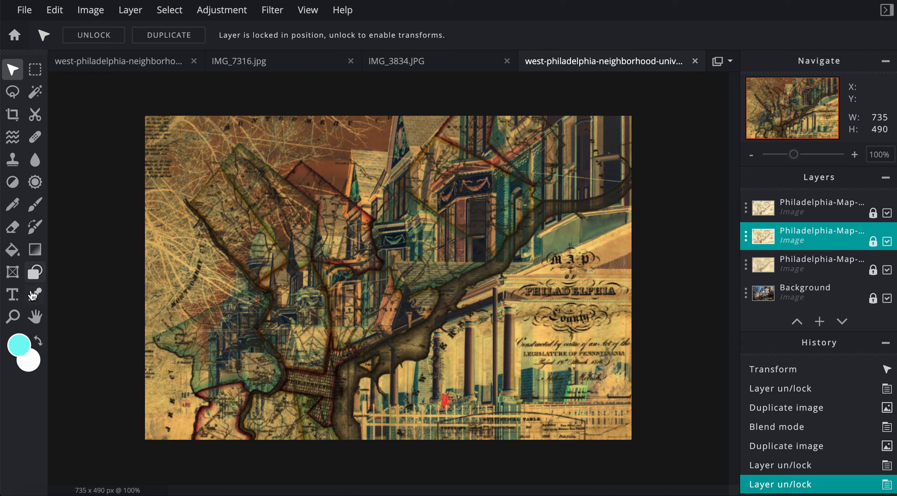
Add a text layer directly above the Background layer and enter WE and ST on two separate lines
{"action": "left_click", "coordinate": [14, 295]}
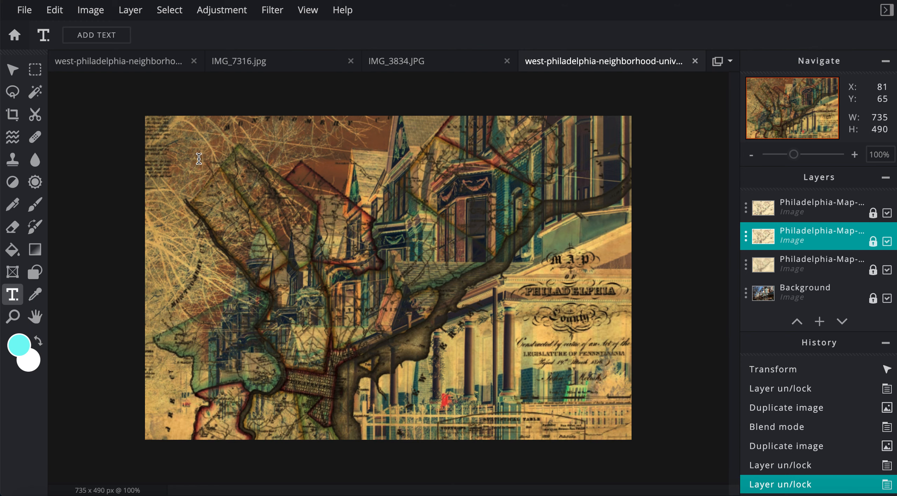
{"action": "left_click", "coordinate": [179, 168]}
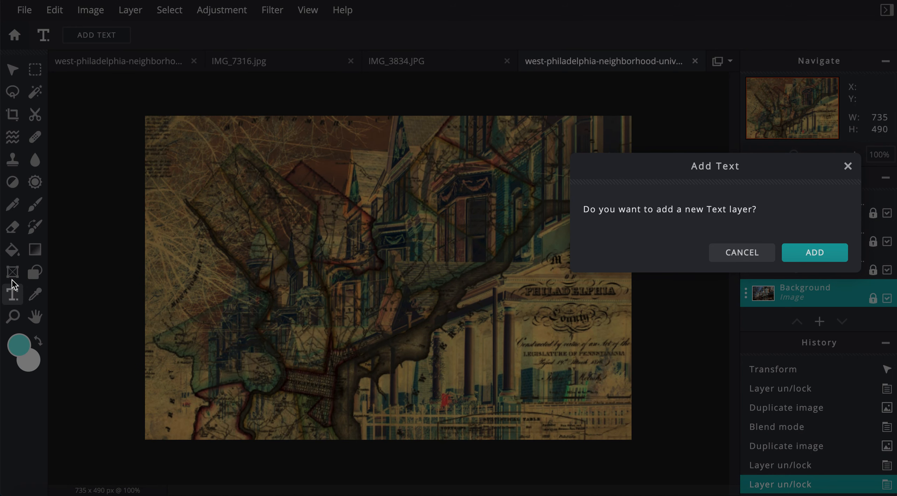
{"action": "left_click", "coordinate": [823, 254]}
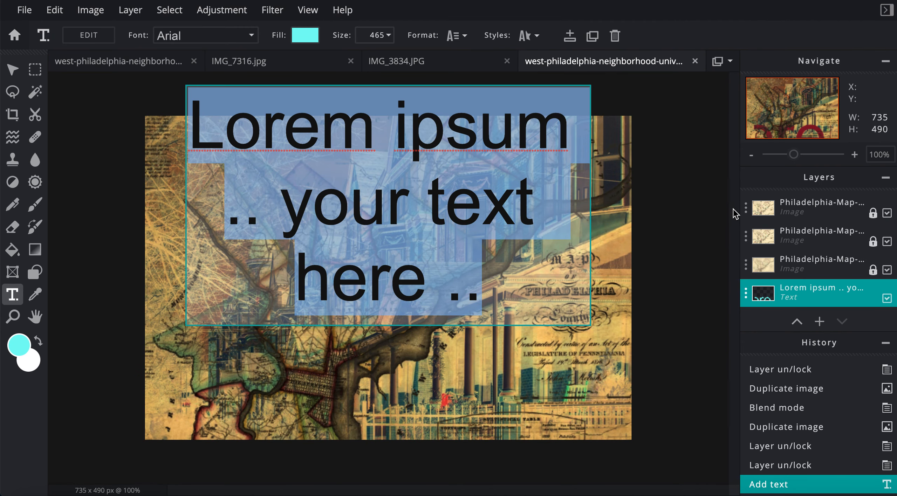
{"action": "type", "text": "WE"}
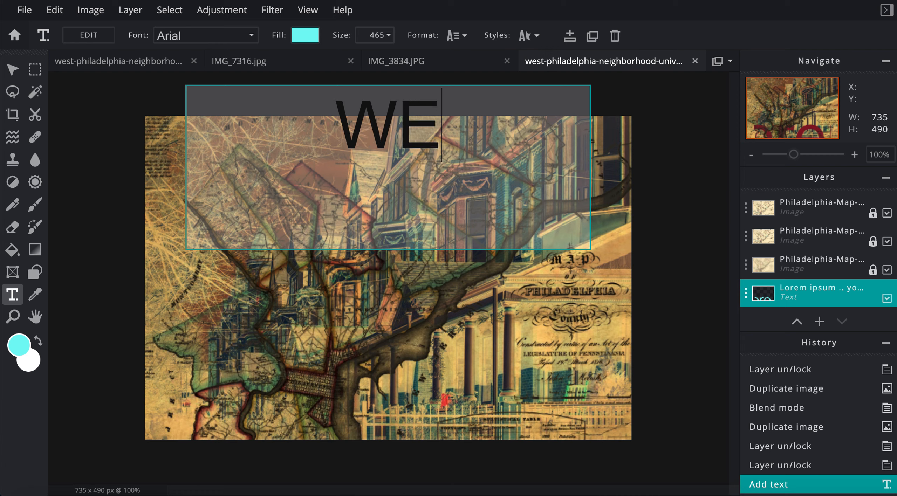
{"action": "key", "text": "Return"}
{"action": "type", "text": "ST"}
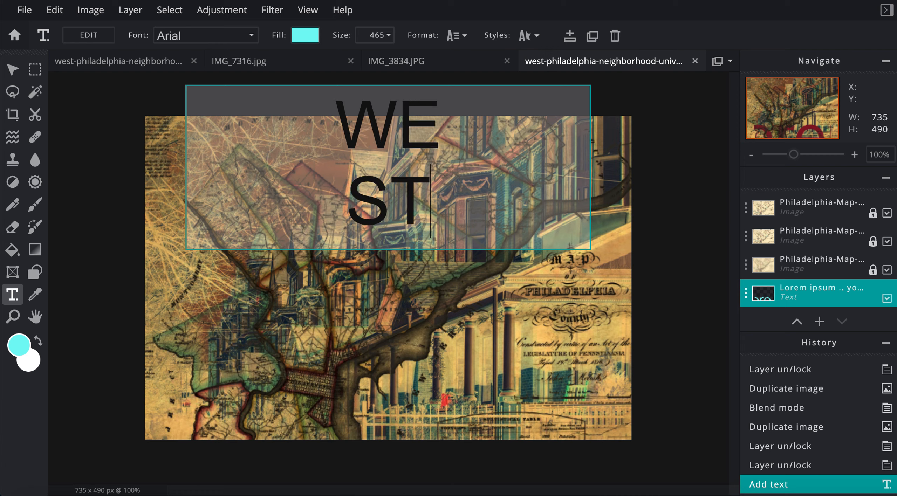
Rewrite the text so that WEST stands on a single line, and finish editing it
{"action": "key", "text": "BackSpace"}
{"action": "key", "text": "BackSpace"}
{"action": "key", "text": "BackSpace"}
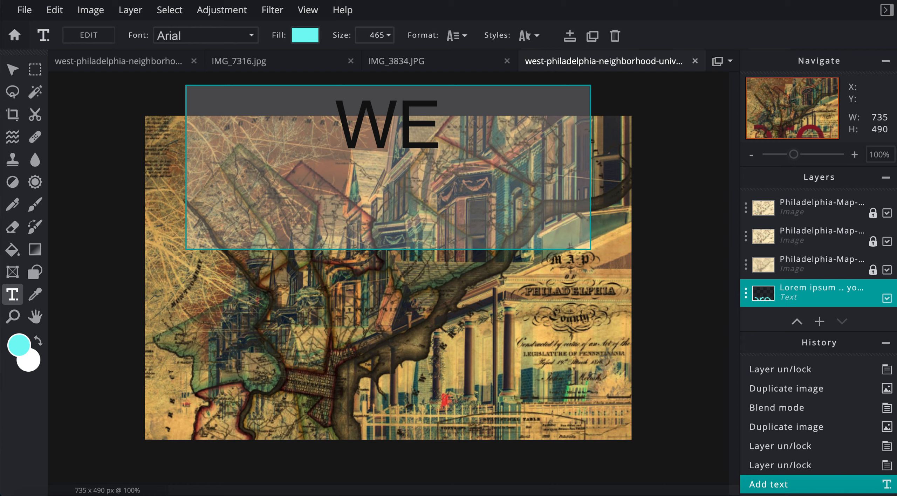
{"action": "type", "text": "ST"}
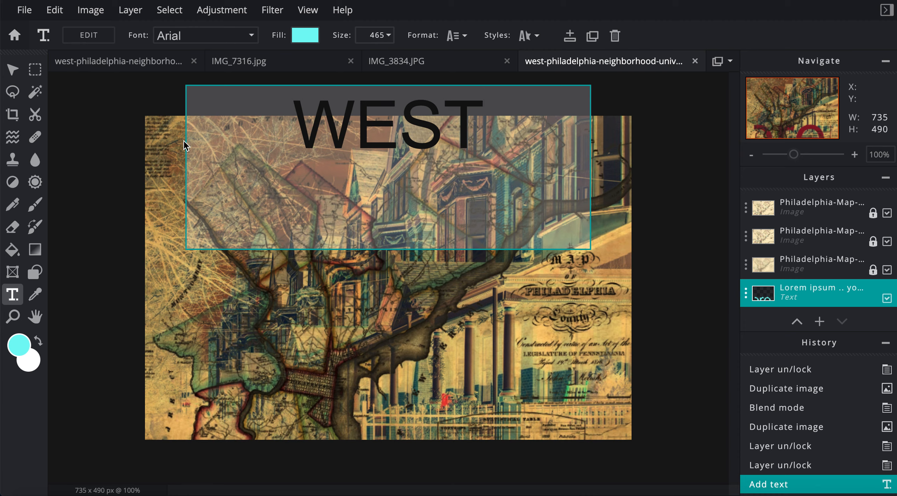
{"action": "left_click", "coordinate": [108, 138]}
Move the WEST text up over the image and widen its text box on both sides to the full image width
{"action": "left_click_drag", "start_coordinate": [321, 320], "coordinate": [318, 168]}
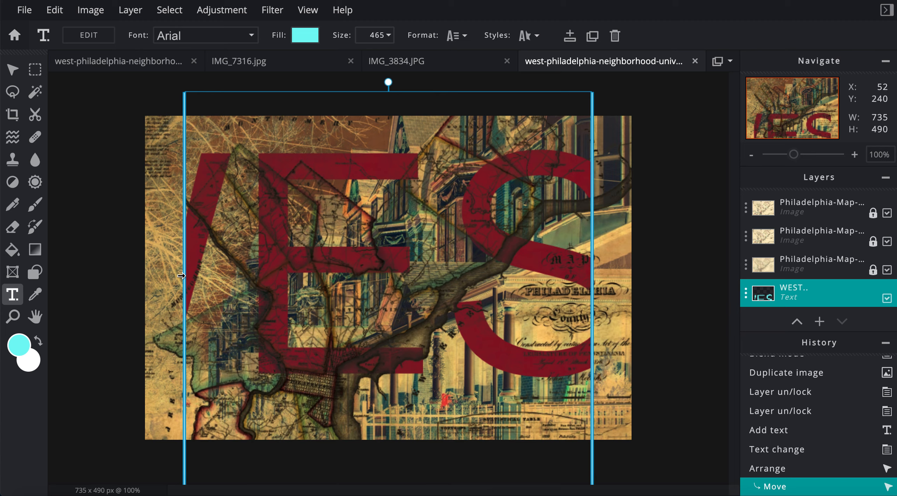
{"action": "left_click_drag", "start_coordinate": [184, 275], "coordinate": [141, 279]}
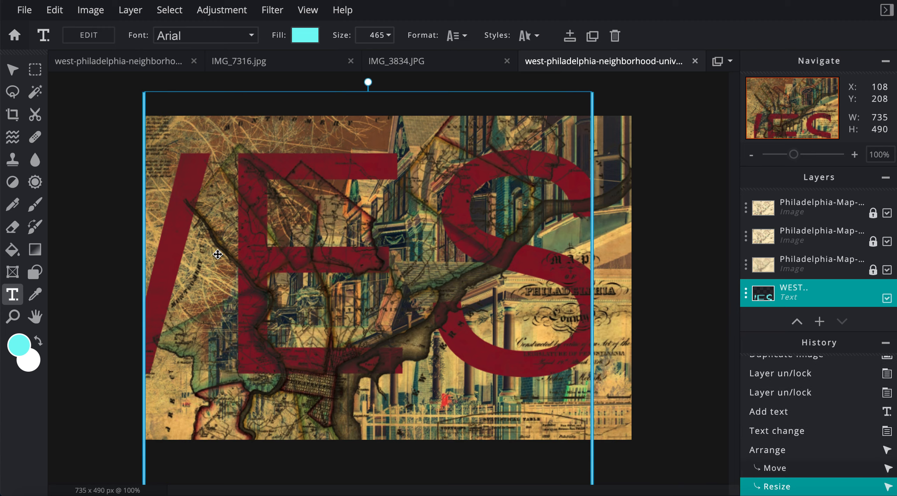
{"action": "left_click_drag", "start_coordinate": [590, 243], "coordinate": [634, 238]}
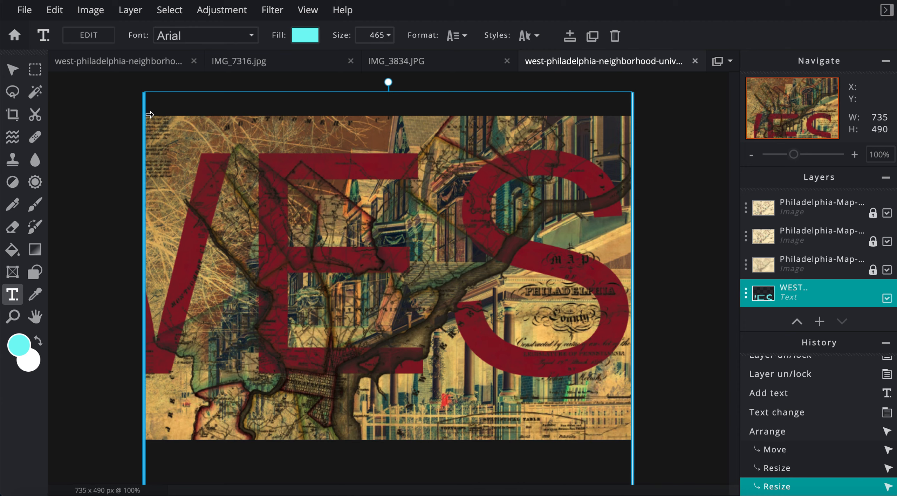
Set the WEST text's font to Bebasneue and move the text up until its letters meet the image's upper edge
{"action": "left_click", "coordinate": [250, 36]}
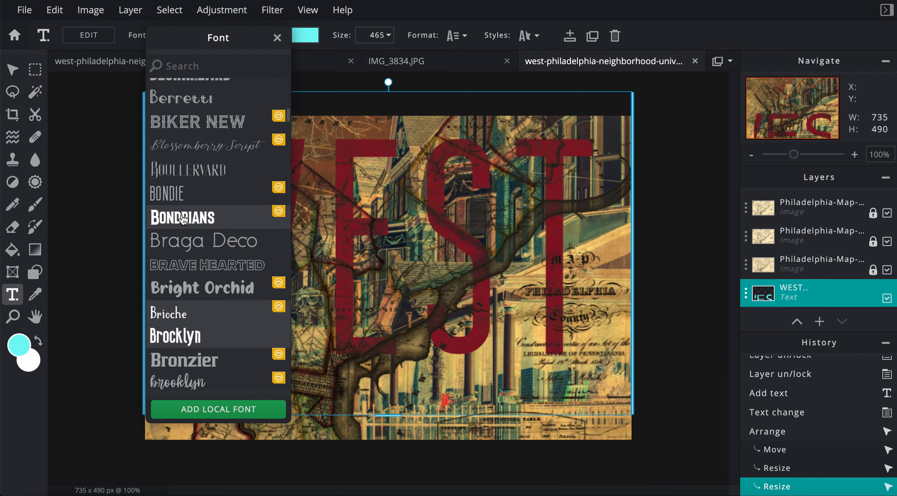
{"action": "scroll", "coordinate": [192, 266], "scroll_direction": "down", "scroll_amount": 3}
{"action": "scroll", "coordinate": [192, 271], "scroll_direction": "down", "scroll_amount": 2}
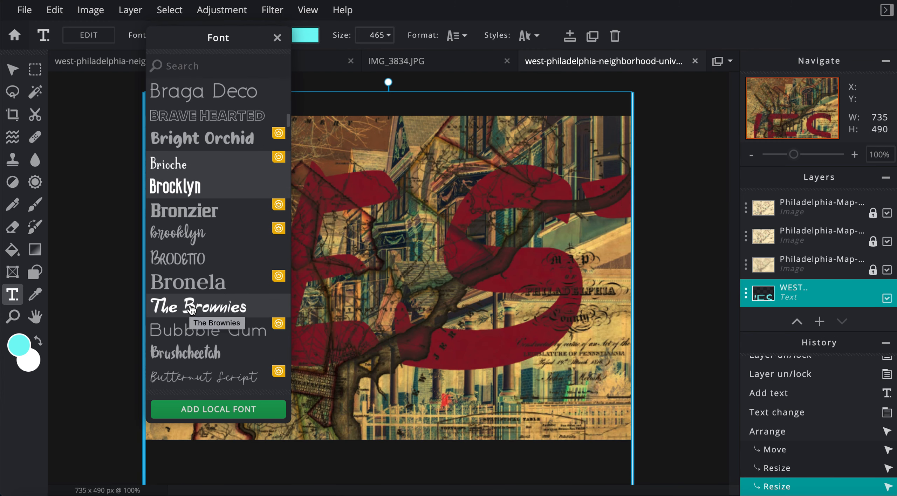
{"action": "scroll", "coordinate": [191, 309], "scroll_direction": "down", "scroll_amount": 2}
{"action": "scroll", "coordinate": [191, 308], "scroll_direction": "down", "scroll_amount": 3}
{"action": "scroll", "coordinate": [191, 308], "scroll_direction": "down", "scroll_amount": 5}
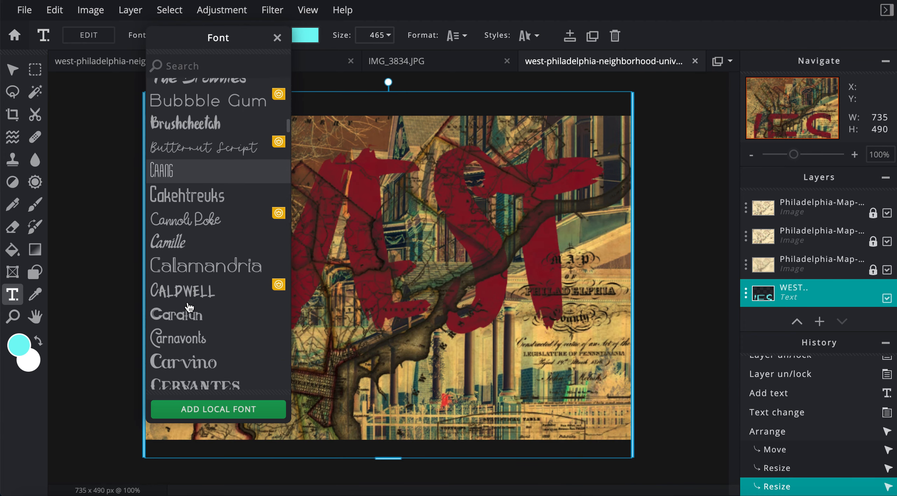
{"action": "scroll", "coordinate": [189, 308], "scroll_direction": "down", "scroll_amount": 3}
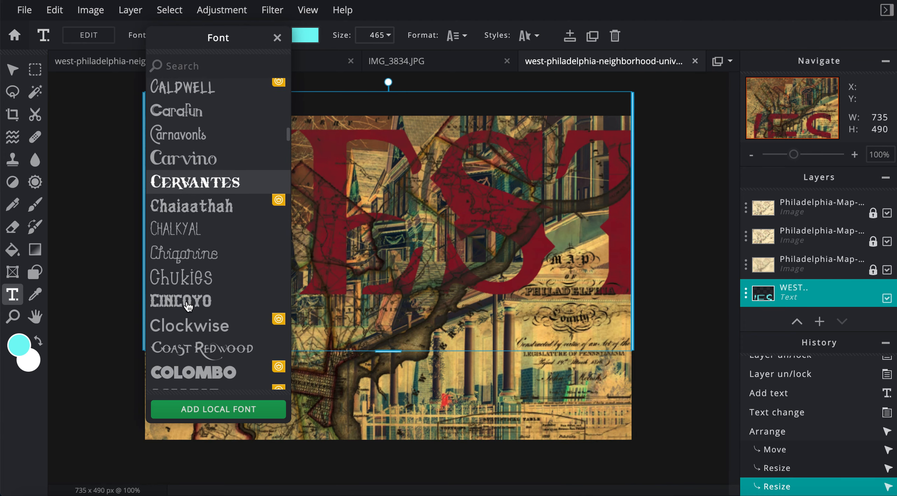
{"action": "scroll", "coordinate": [189, 305], "scroll_direction": "down", "scroll_amount": 6}
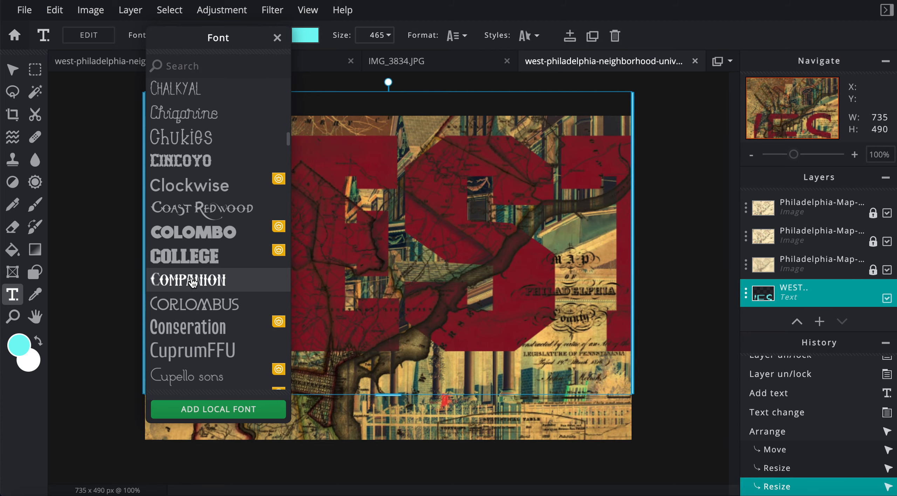
{"action": "scroll", "coordinate": [193, 275], "scroll_direction": "down", "scroll_amount": 7}
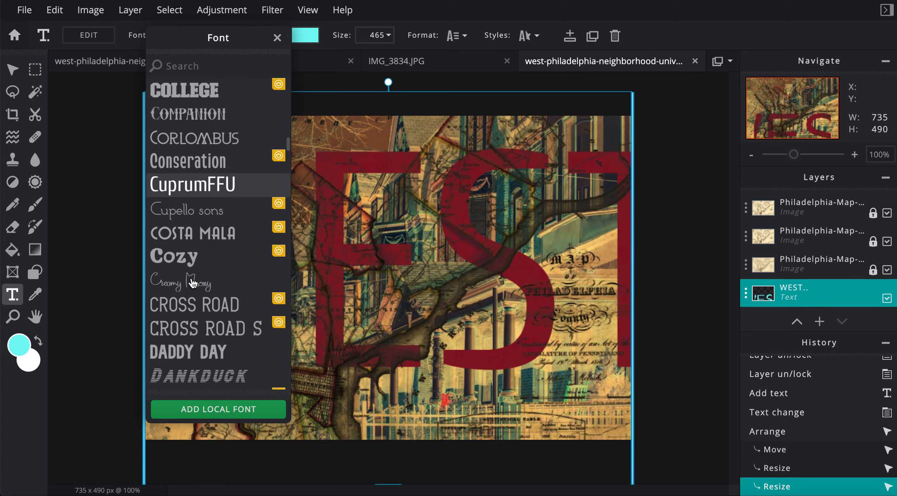
{"action": "scroll", "coordinate": [193, 283], "scroll_direction": "down", "scroll_amount": 16}
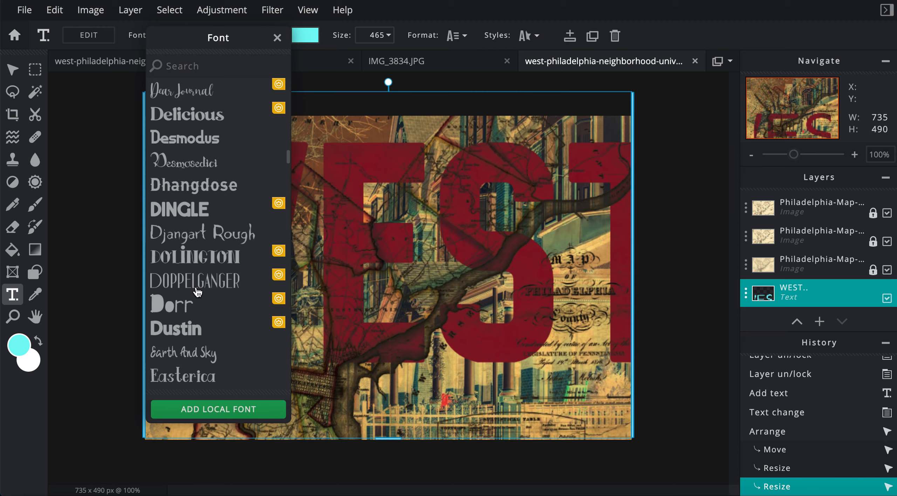
{"action": "scroll", "coordinate": [198, 291], "scroll_direction": "down", "scroll_amount": 14}
{"action": "scroll", "coordinate": [196, 290], "scroll_direction": "up", "scroll_amount": 20}
{"action": "scroll", "coordinate": [197, 289], "scroll_direction": "up", "scroll_amount": 20}
{"action": "scroll", "coordinate": [198, 289], "scroll_direction": "down", "scroll_amount": 10}
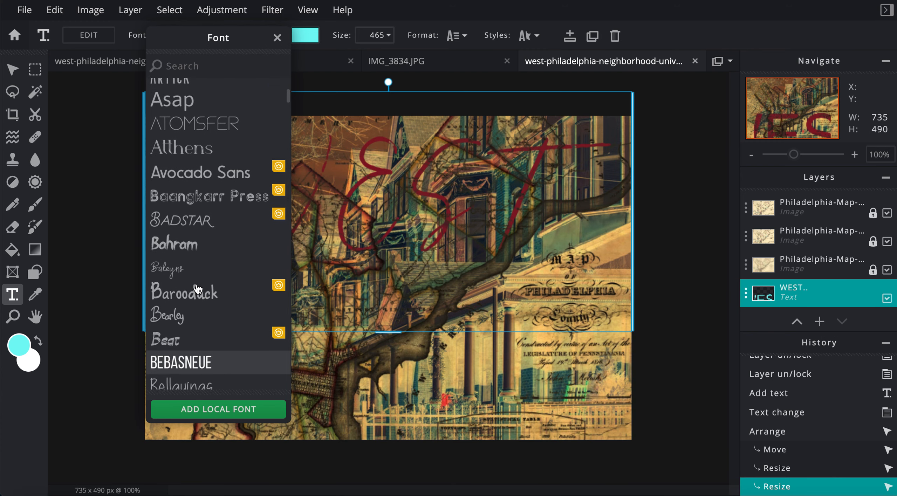
{"action": "scroll", "coordinate": [198, 289], "scroll_direction": "down", "scroll_amount": 1}
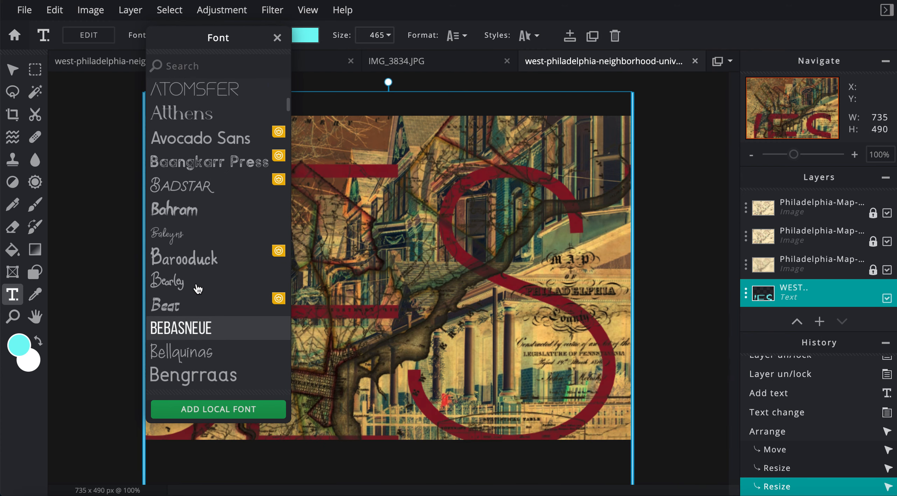
{"action": "left_click", "coordinate": [206, 332]}
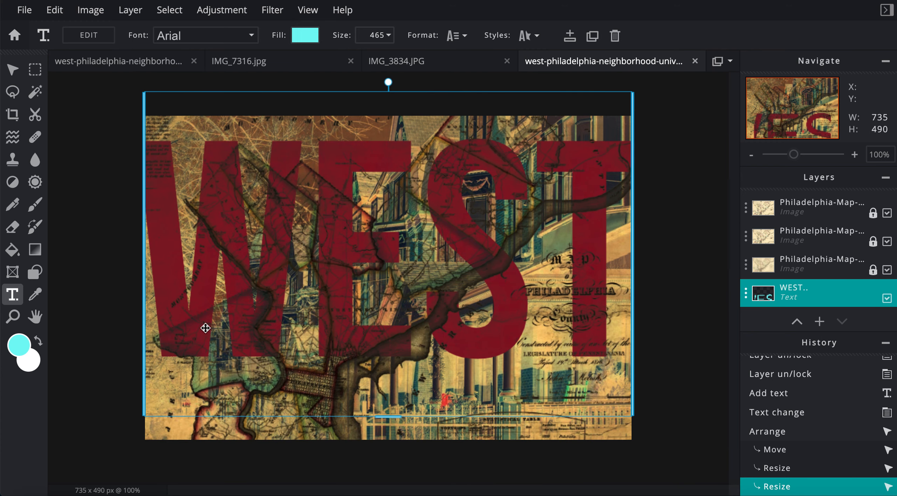
{"action": "left_click_drag", "start_coordinate": [350, 198], "coordinate": [338, 176]}
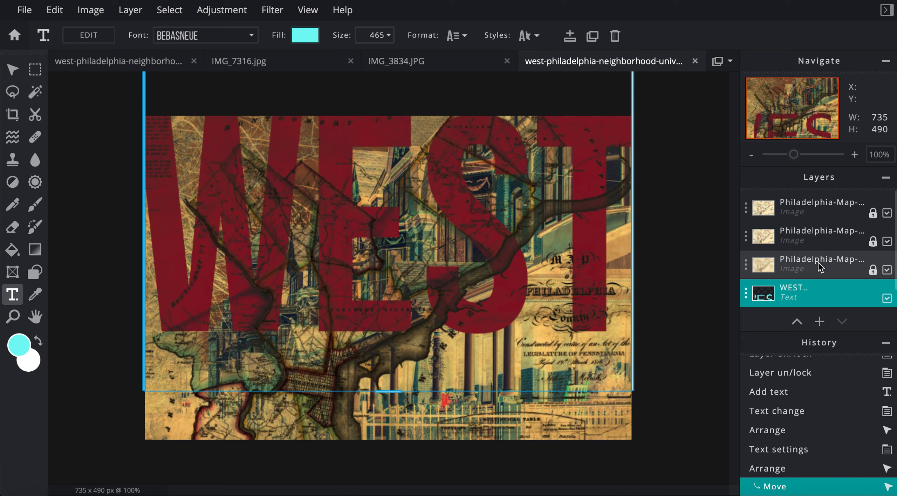
Reorder the WEST text layer directly above the lowest map layer, beneath the two upper map copies, comparing it one layer higher
{"action": "left_click", "coordinate": [798, 264]}
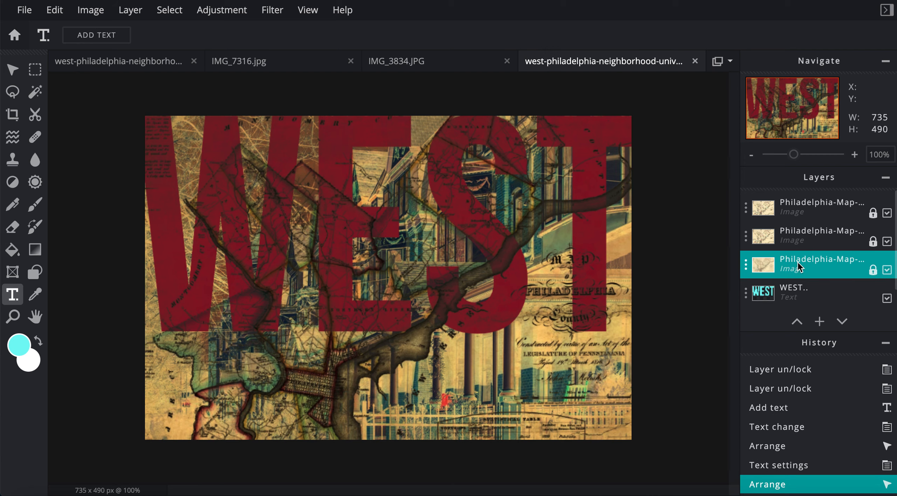
{"action": "left_click", "coordinate": [764, 291]}
{"action": "left_click_drag", "start_coordinate": [763, 290], "coordinate": [763, 265]}
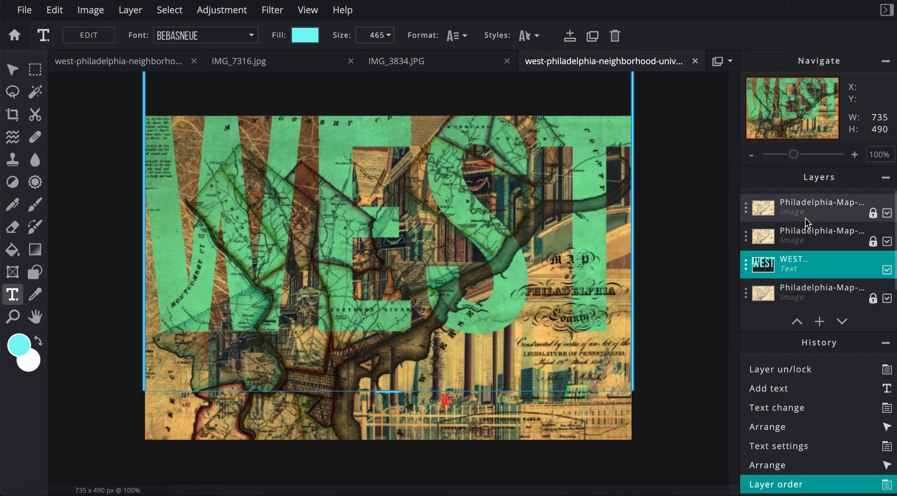
{"action": "left_click_drag", "start_coordinate": [769, 264], "coordinate": [771, 239]}
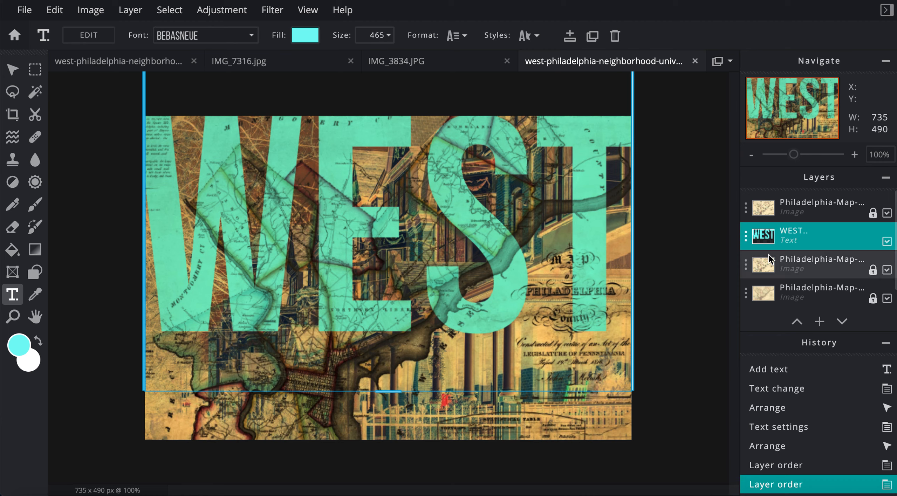
{"action": "left_click_drag", "start_coordinate": [766, 236], "coordinate": [768, 265]}
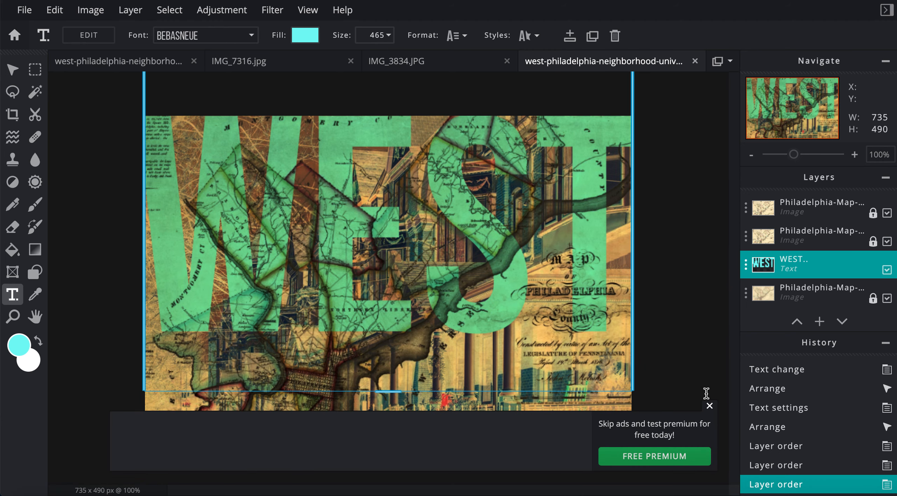
{"action": "left_click", "coordinate": [709, 406]}
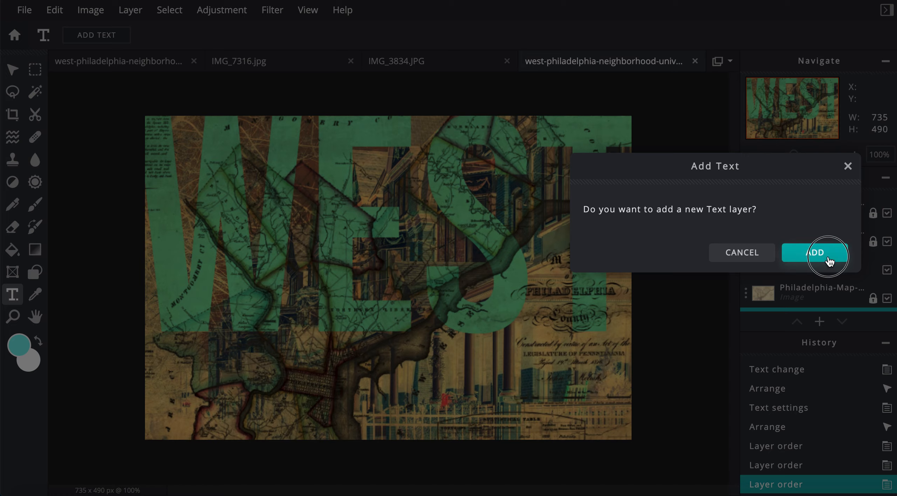
Add a text layer above the Background layer reading PHILADELPHIA and widen its text box on both sides to the full image width
{"action": "left_click", "coordinate": [808, 254]}
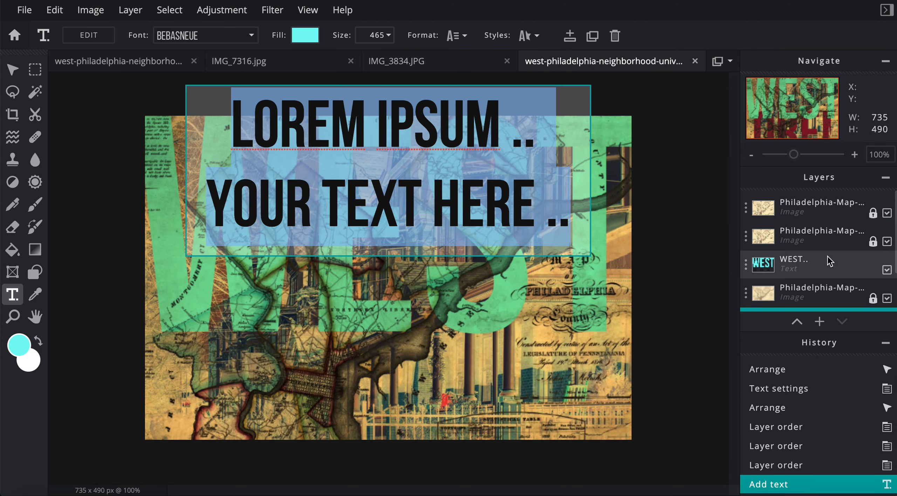
{"action": "type", "text": "PHILA"}
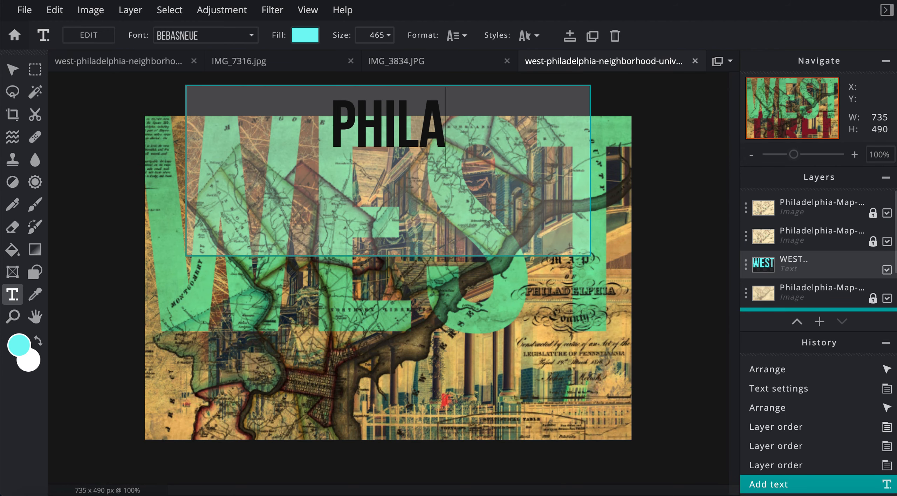
{"action": "type", "text": "DELP"}
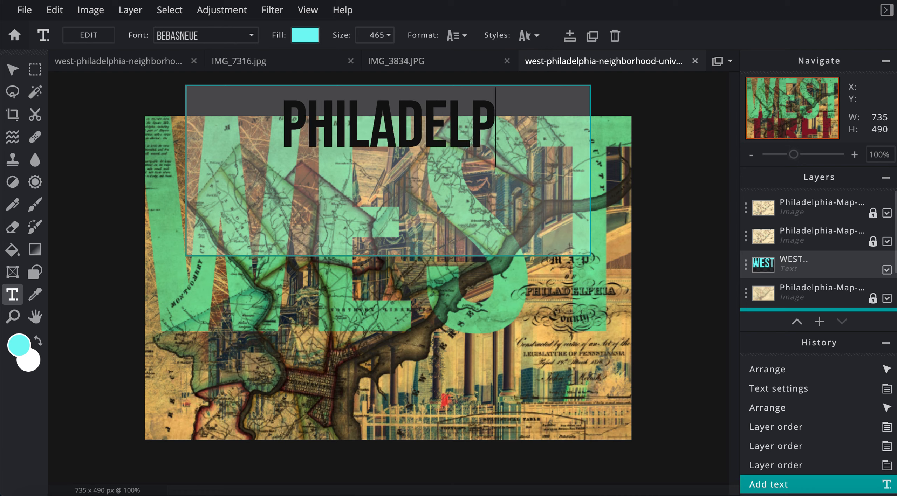
{"action": "type", "text": "HIA"}
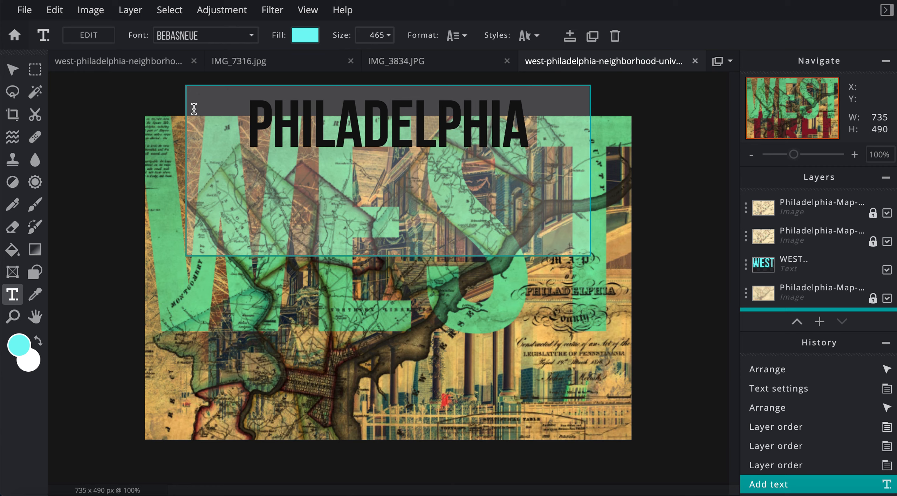
{"action": "left_click", "coordinate": [145, 109]}
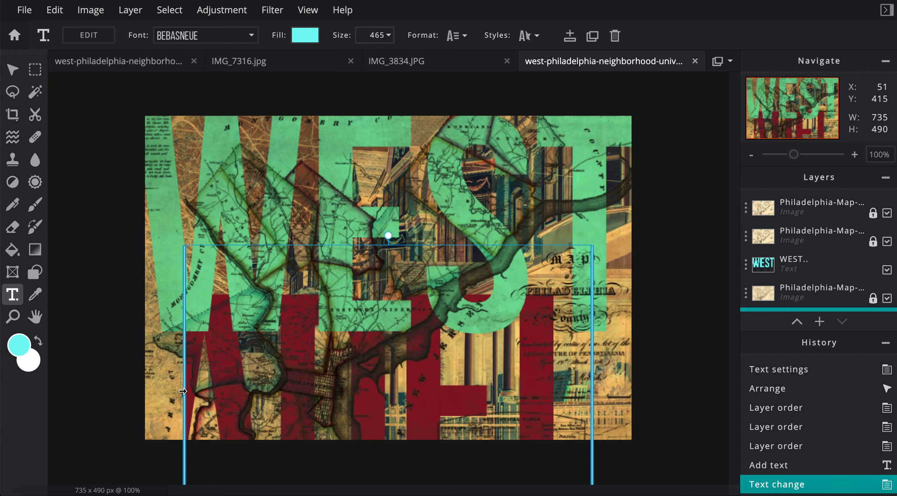
{"action": "left_click_drag", "start_coordinate": [181, 395], "coordinate": [143, 394]}
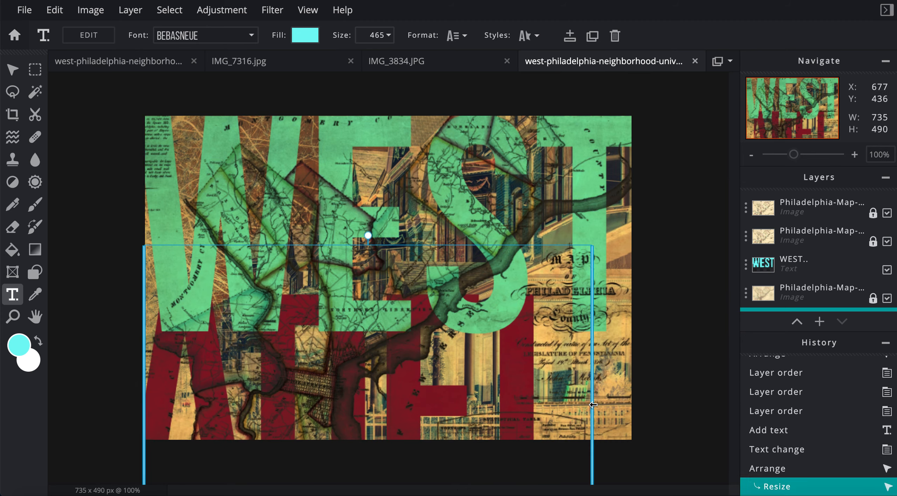
{"action": "left_click_drag", "start_coordinate": [593, 404], "coordinate": [632, 402]}
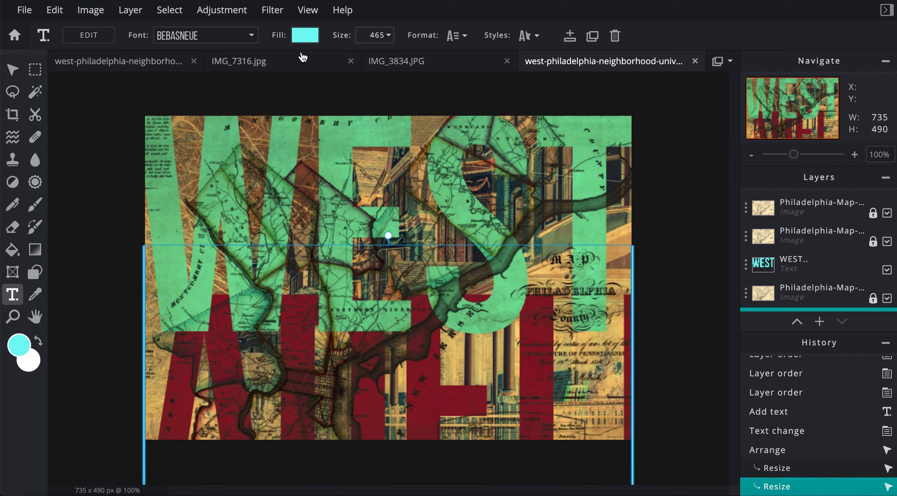
Set the PHILADELPHIA text's font to Arial and reduce its size to 88
{"action": "left_click", "coordinate": [233, 35]}
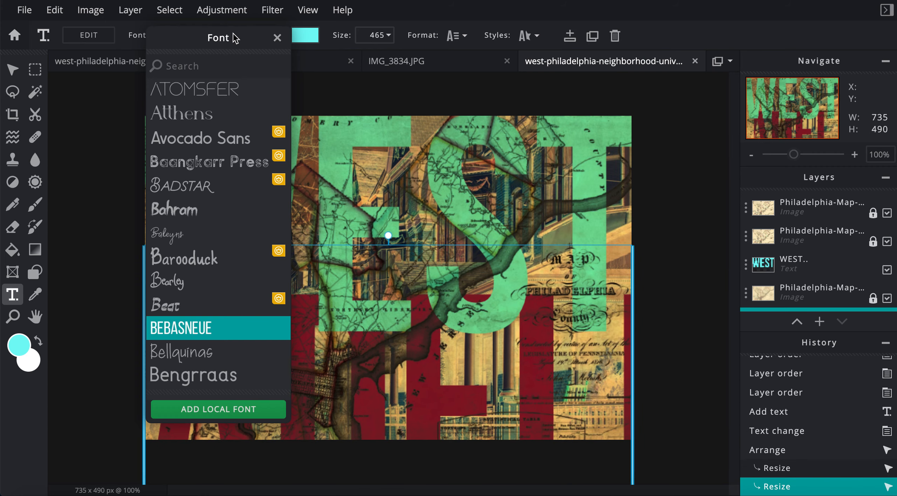
{"action": "scroll", "coordinate": [218, 134], "scroll_direction": "up", "scroll_amount": 15}
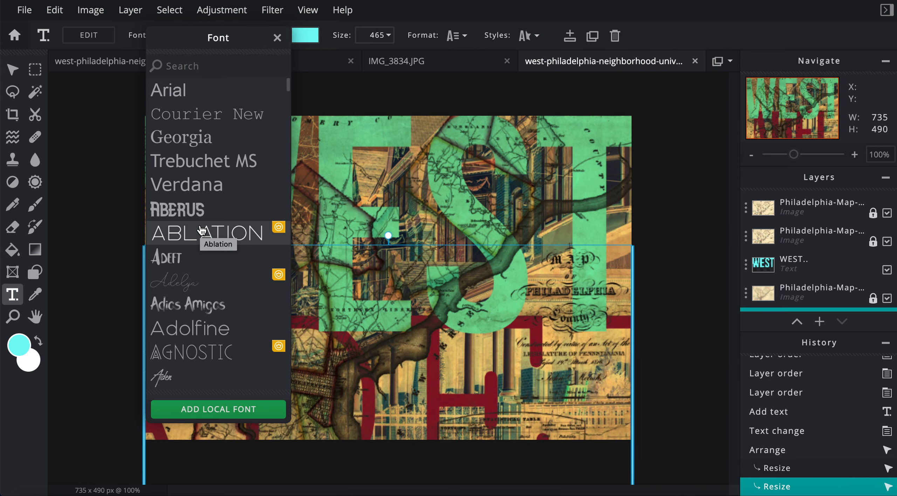
{"action": "left_click", "coordinate": [186, 104]}
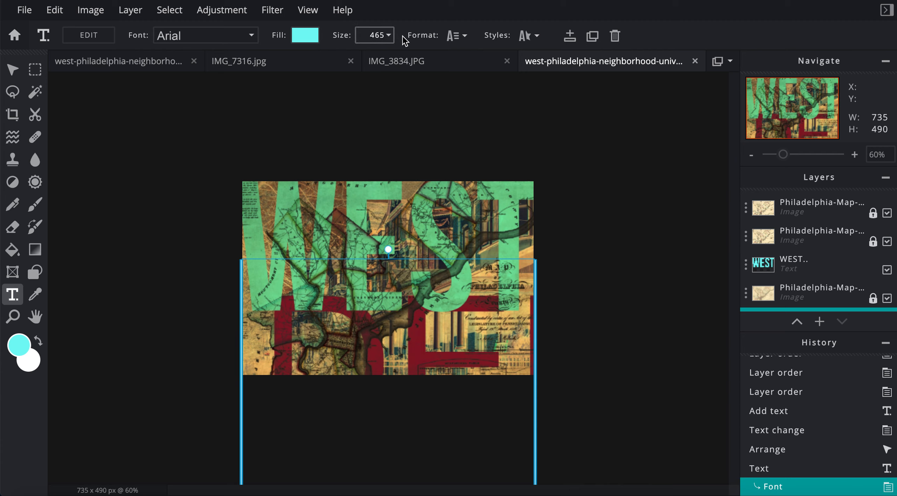
{"action": "left_click", "coordinate": [388, 35]}
{"action": "left_click_drag", "start_coordinate": [342, 59], "coordinate": [311, 58]}
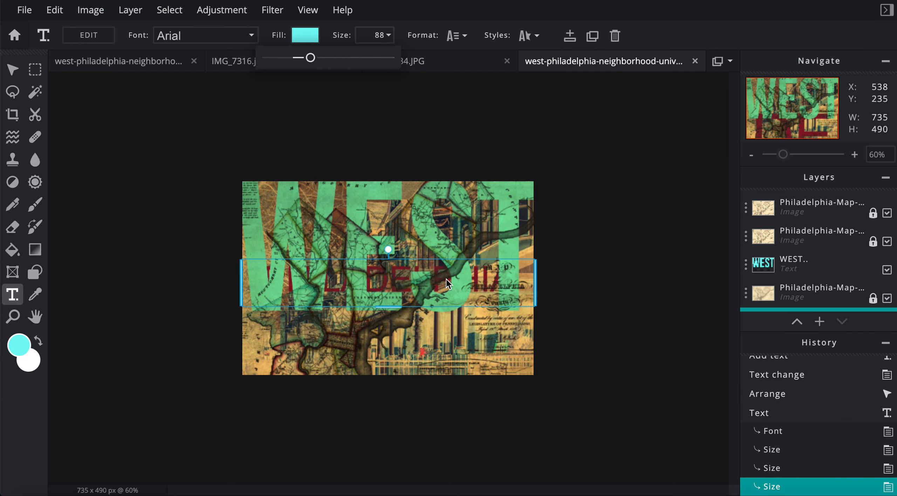
Move the PHILADELPHIA text straight down to Y 346 below WEST, and reorder its layer above the lowest map layer
{"action": "left_click", "coordinate": [12, 70]}
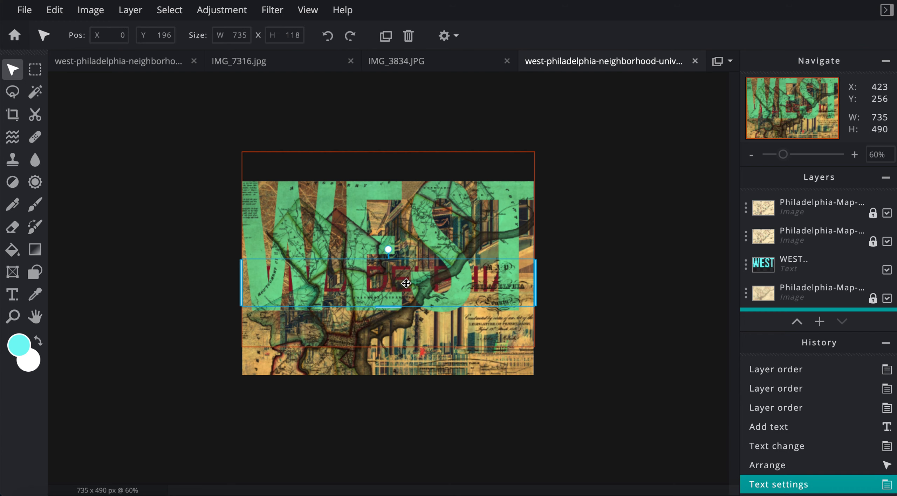
{"action": "key", "text": "shift+Down"}
{"action": "key", "text": "shift+Down"}
{"action": "key", "text": "shift+Down"}
{"action": "key", "text": "shift+Down"}
{"action": "key", "text": "shift+Down"}
{"action": "key", "text": "shift+Down"}
{"action": "key", "text": "shift+Down"}
{"action": "key", "text": "shift+Down"}
{"action": "key", "text": "shift+Down"}
{"action": "key", "text": "shift+Down"}
{"action": "key", "text": "shift+Down"}
{"action": "key", "text": "shift+Down"}
{"action": "key", "text": "shift+Down"}
{"action": "key", "text": "shift+Down"}
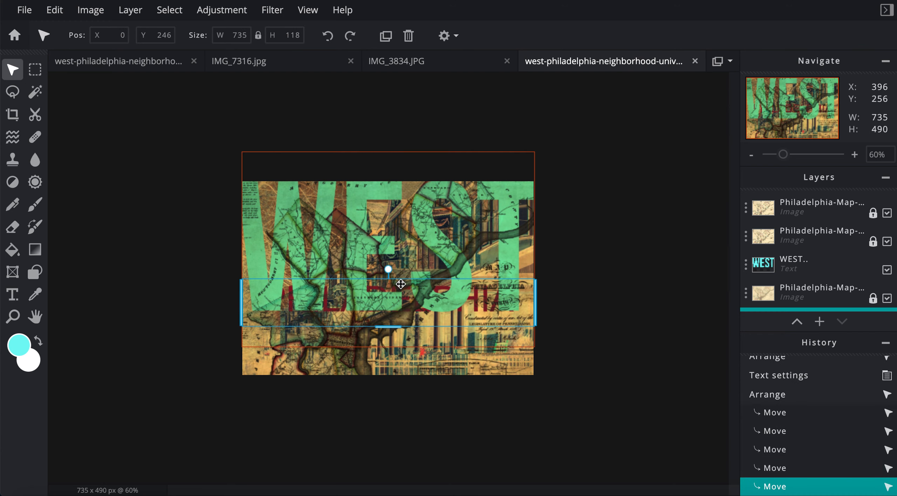
{"action": "key", "text": "shift+Down"}
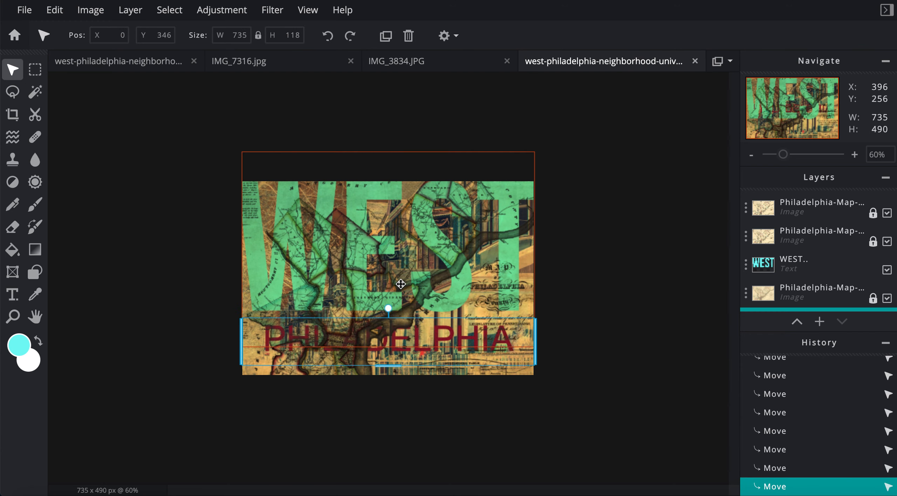
{"action": "scroll", "coordinate": [788, 265], "scroll_direction": "down", "scroll_amount": 2}
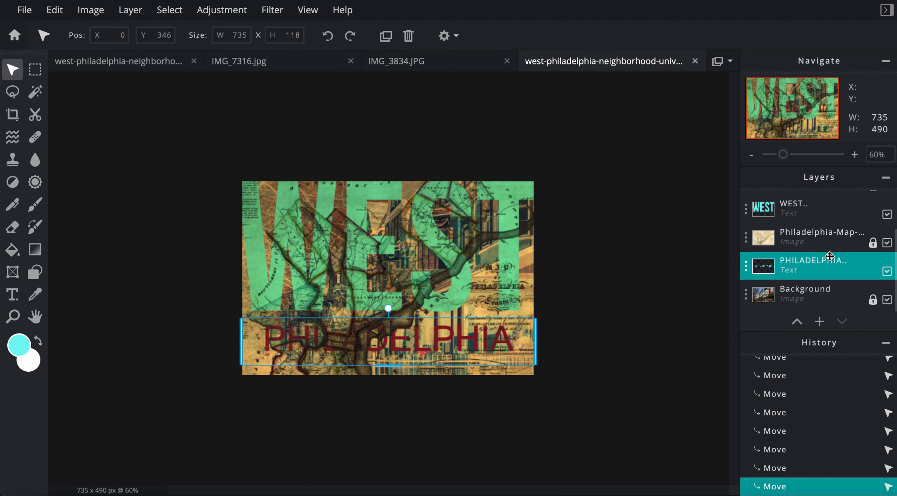
{"action": "left_click_drag", "start_coordinate": [784, 268], "coordinate": [783, 243]}
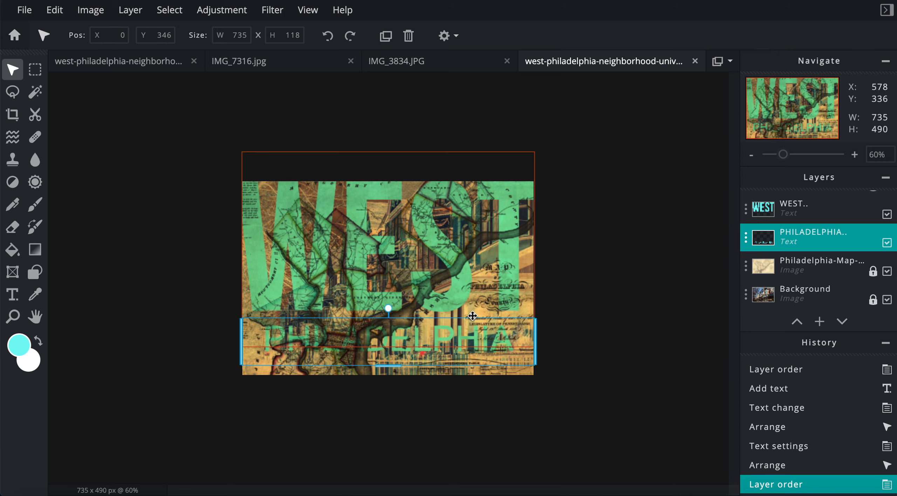
Set the PHILADELPHIA text's size to 100 and its fill to dark brown #8C5311, trying orange #FB9827 first
{"action": "left_click", "coordinate": [13, 294]}
{"action": "left_click", "coordinate": [300, 37]}
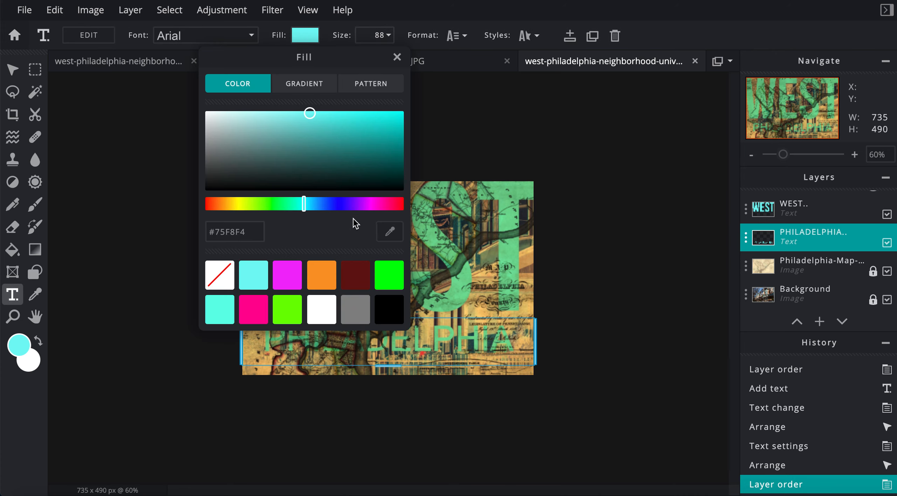
{"action": "left_click", "coordinate": [322, 275]}
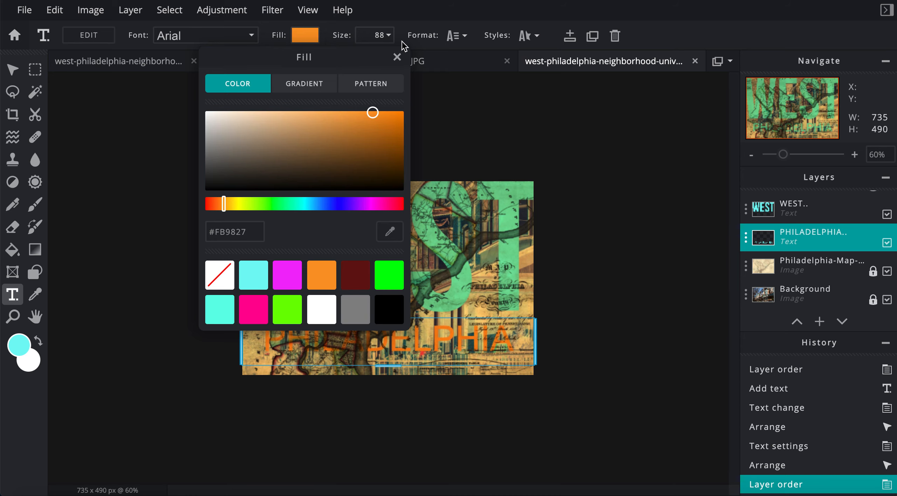
{"action": "left_click", "coordinate": [389, 35]}
{"action": "type", "text": "100"}
{"action": "left_click", "coordinate": [302, 35]}
{"action": "left_click", "coordinate": [380, 147]}
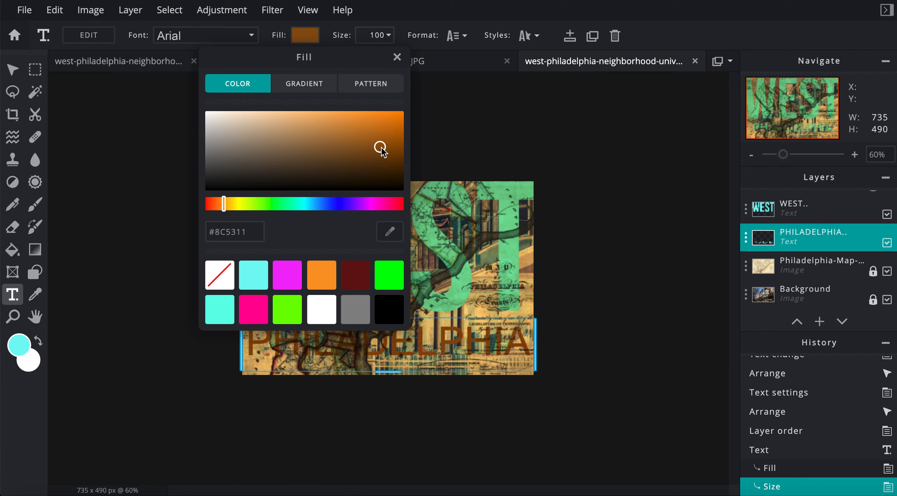
{"action": "left_click", "coordinate": [470, 100]}
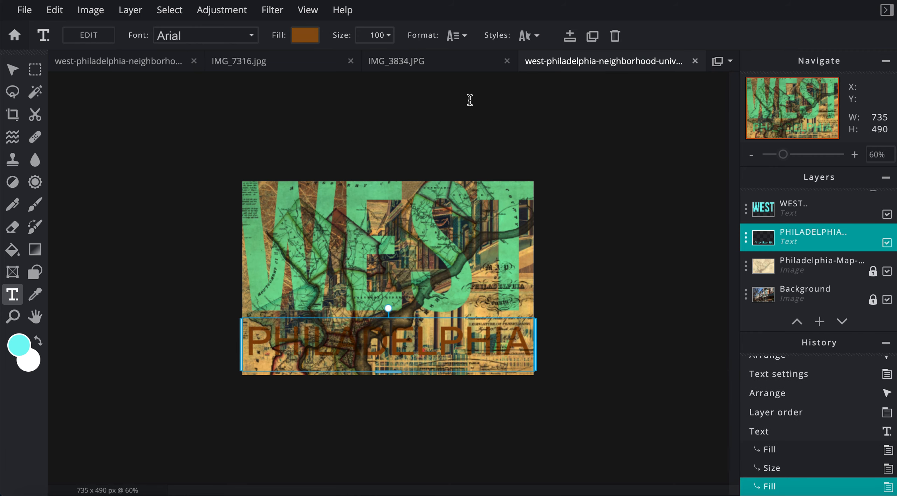
{"action": "left_click", "coordinate": [474, 120]}
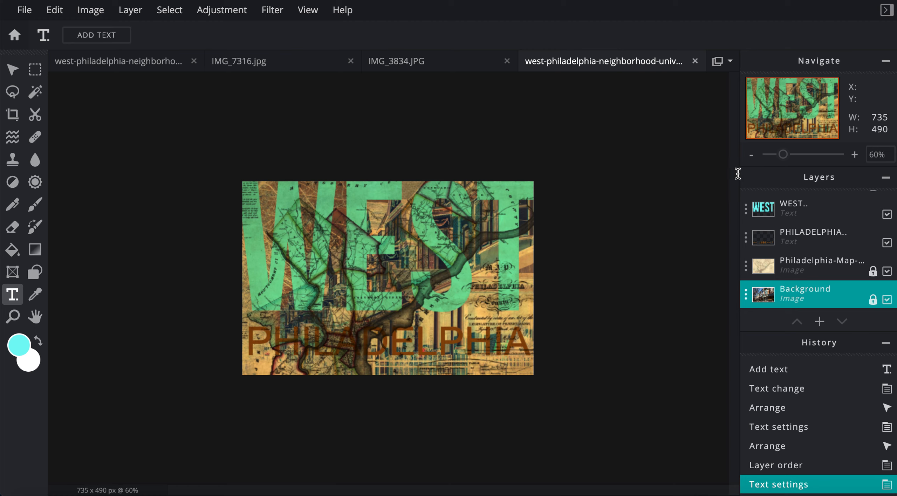
Try a white dot pattern as the WEST text's fill, with the pattern scale set to -5
{"action": "left_click", "coordinate": [783, 211]}
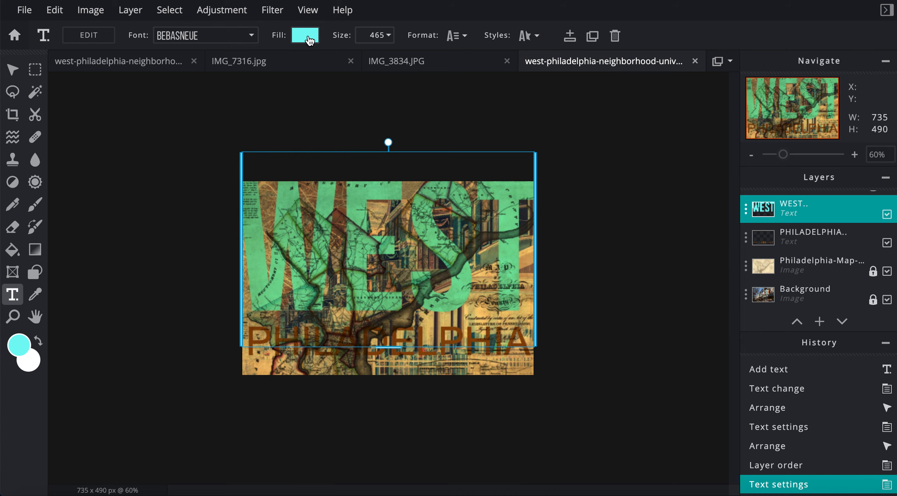
{"action": "left_click", "coordinate": [311, 38]}
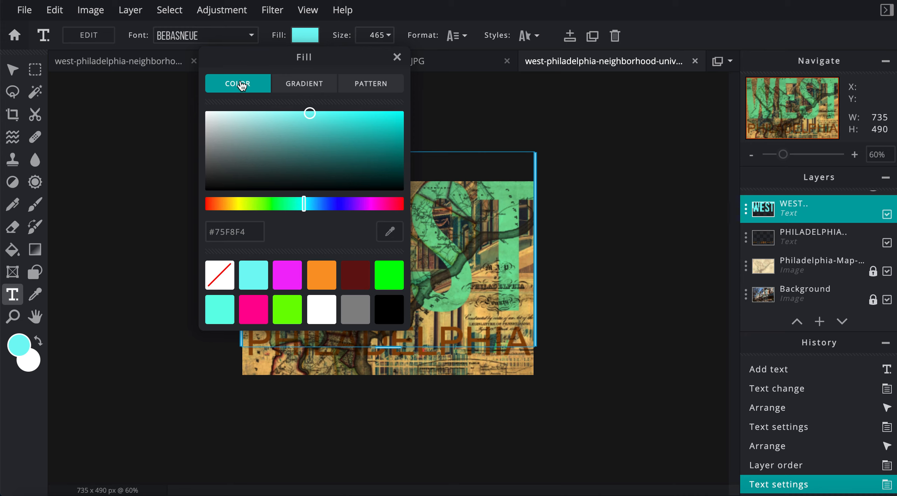
{"action": "left_click", "coordinate": [313, 88]}
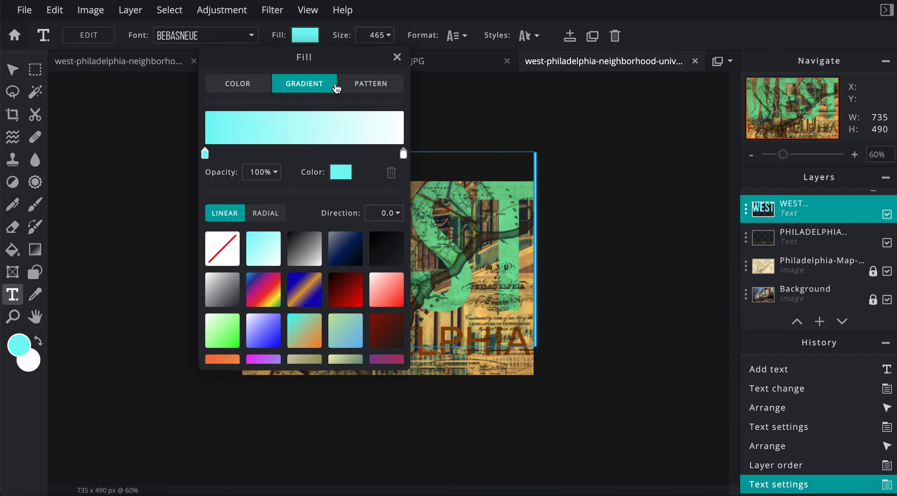
{"action": "left_click", "coordinate": [374, 88]}
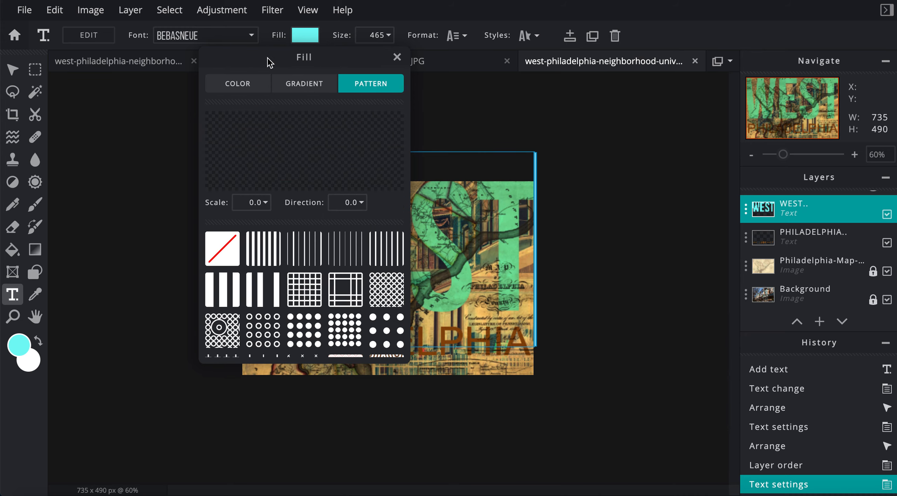
{"action": "left_click_drag", "start_coordinate": [271, 62], "coordinate": [621, 70]}
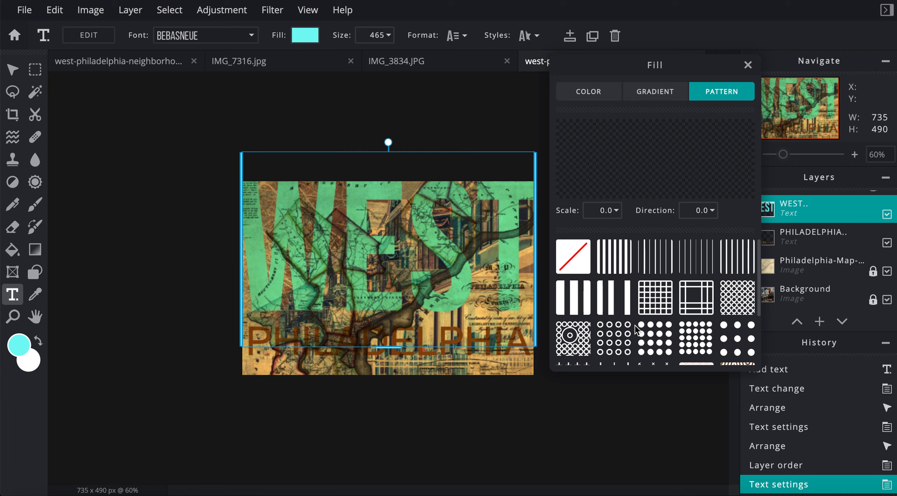
{"action": "left_click", "coordinate": [653, 339]}
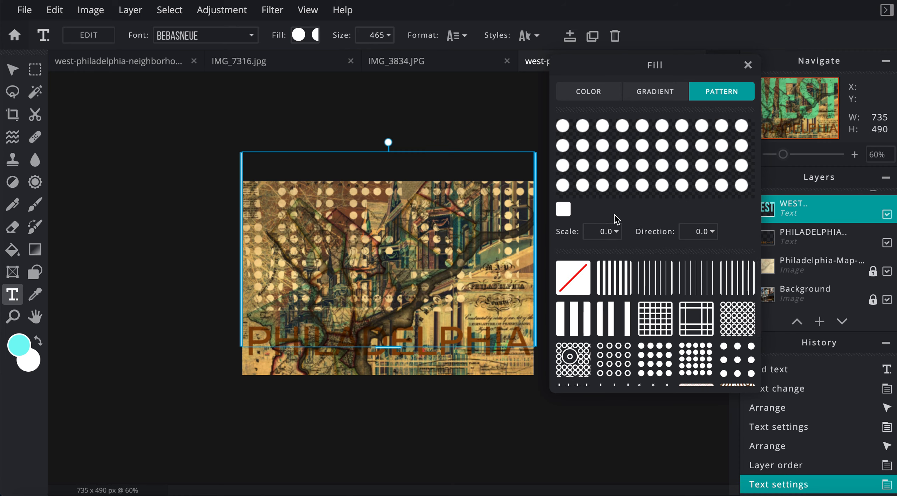
{"action": "left_click", "coordinate": [615, 232]}
{"action": "left_click_drag", "start_coordinate": [556, 254], "coordinate": [525, 255]}
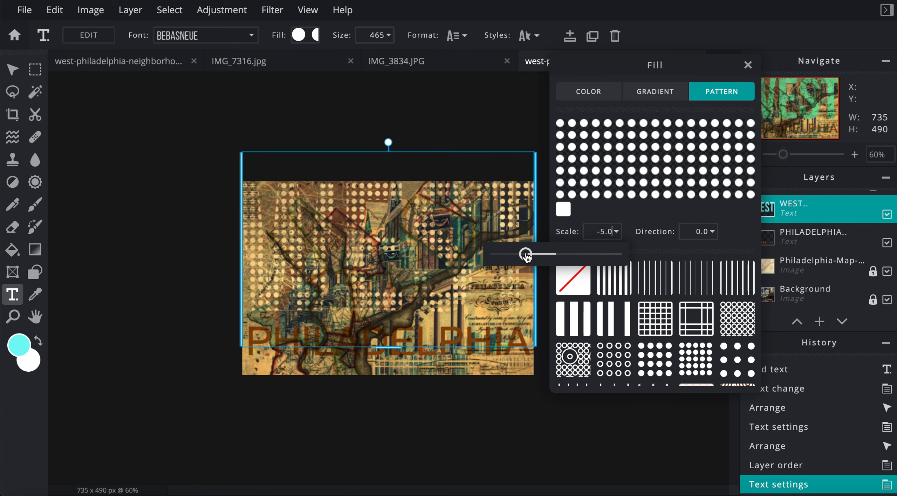
Recolor the dot pattern in the WEST text to green #4AC113
{"action": "left_click", "coordinate": [560, 213]}
{"action": "left_click", "coordinate": [695, 214]}
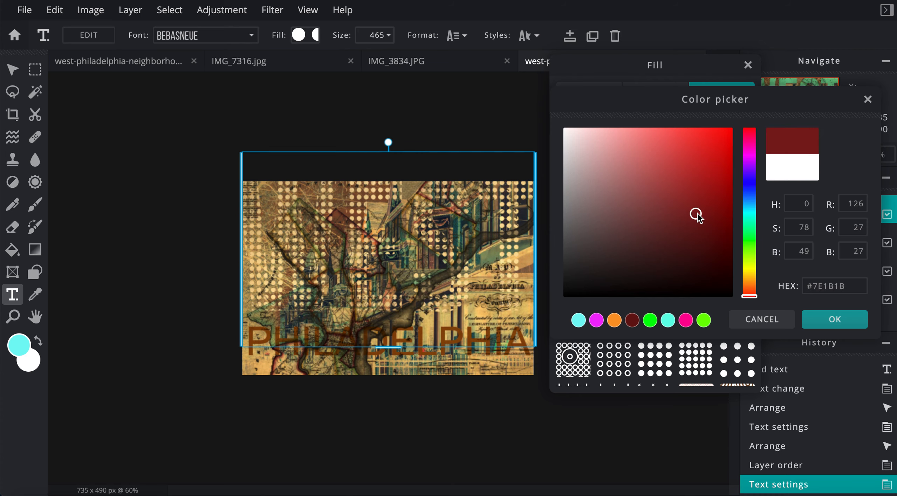
{"action": "left_click", "coordinate": [749, 250]}
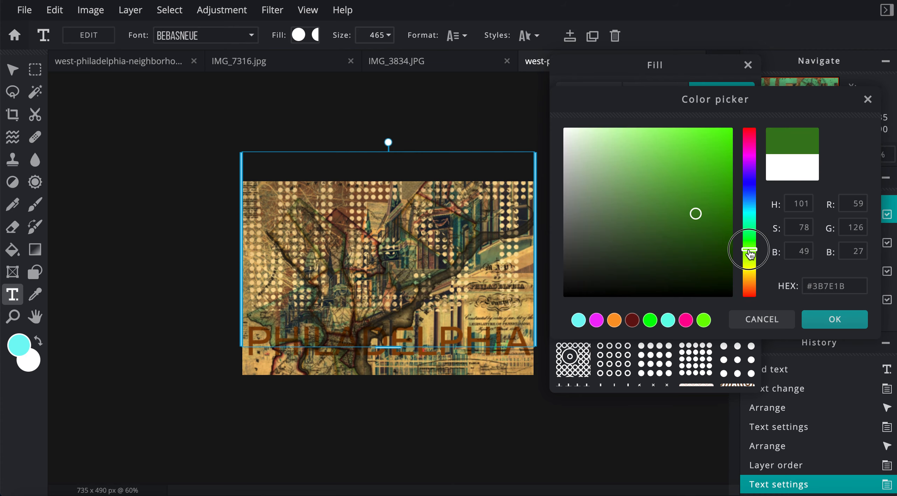
{"action": "left_click", "coordinate": [716, 169]}
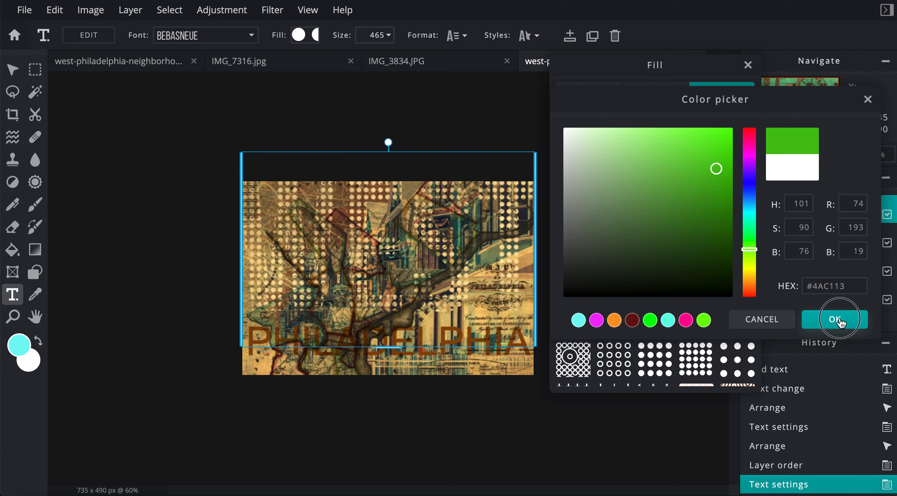
{"action": "left_click", "coordinate": [834, 320]}
Try the sparse plus-sign pattern on the WEST text and return its fill to solid cyan #75F8F4
{"action": "scroll", "coordinate": [660, 340], "scroll_direction": "down", "scroll_amount": 3}
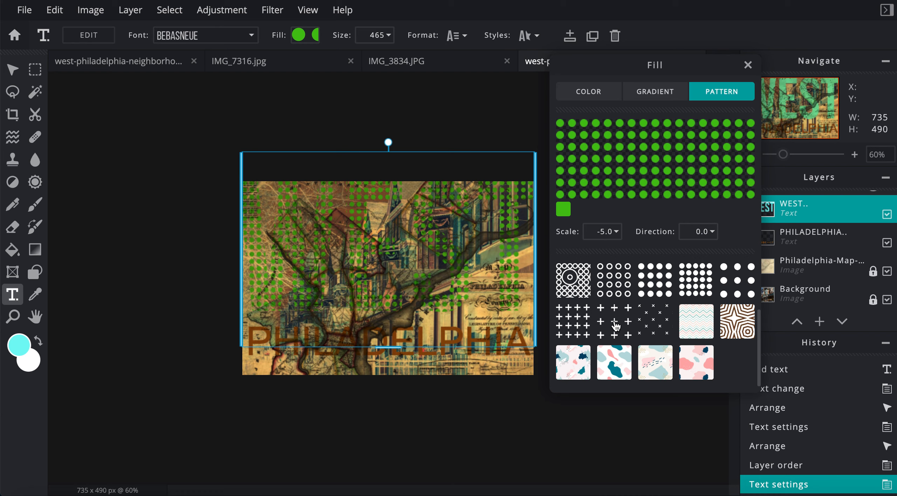
{"action": "left_click", "coordinate": [615, 325]}
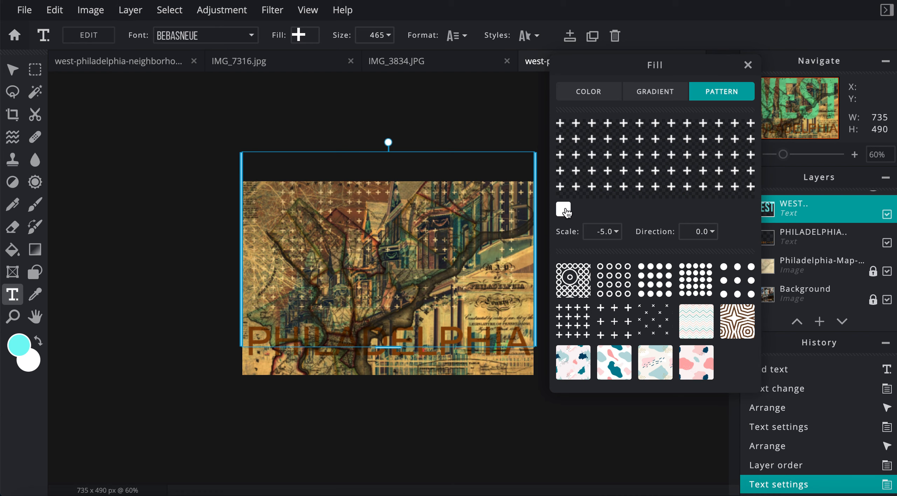
{"action": "left_click", "coordinate": [578, 95]}
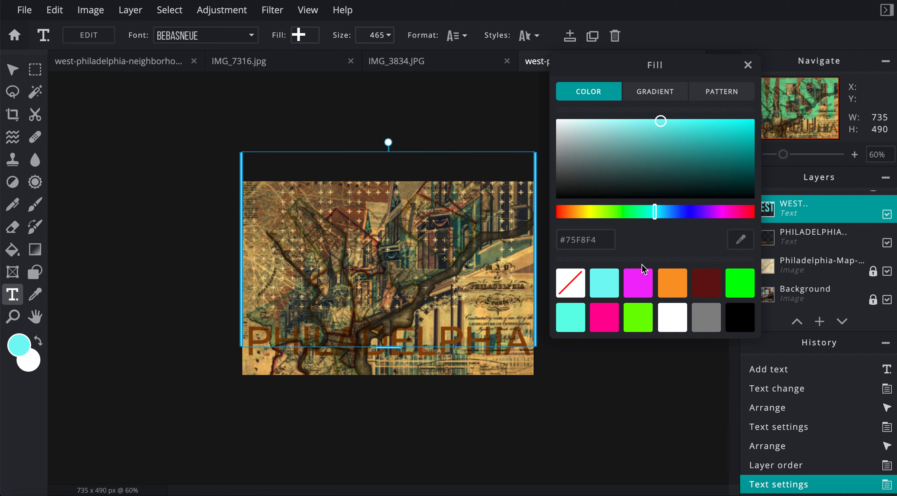
{"action": "left_click", "coordinate": [607, 288]}
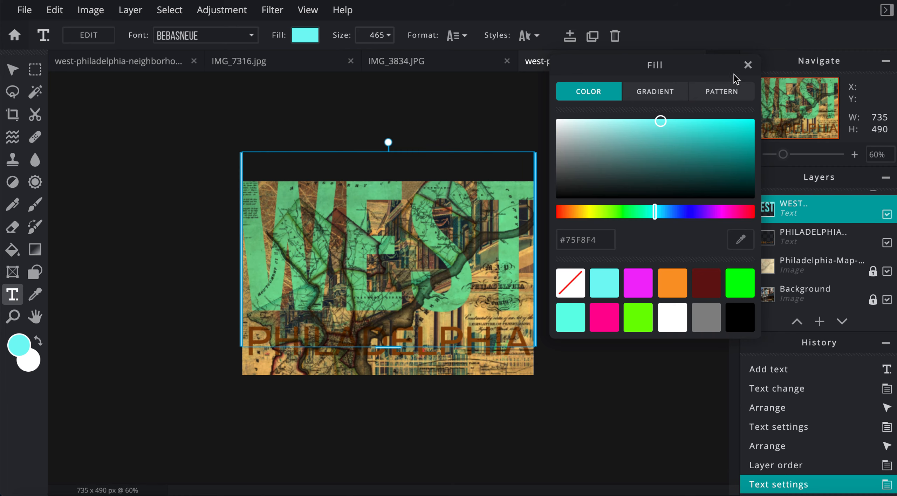
{"action": "left_click", "coordinate": [748, 64]}
Check the WEST text's format options, try the Circle curve style on it, and switch the curve off again
{"action": "left_click", "coordinate": [455, 36]}
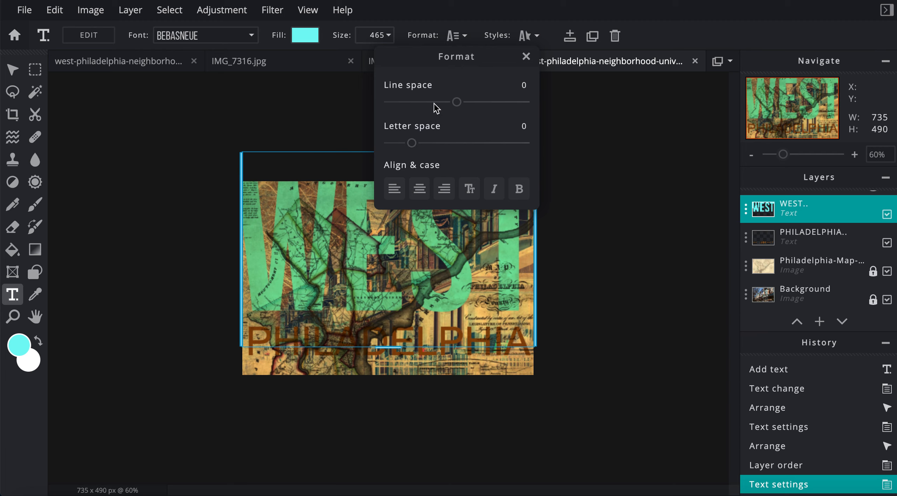
{"action": "left_click", "coordinate": [527, 55]}
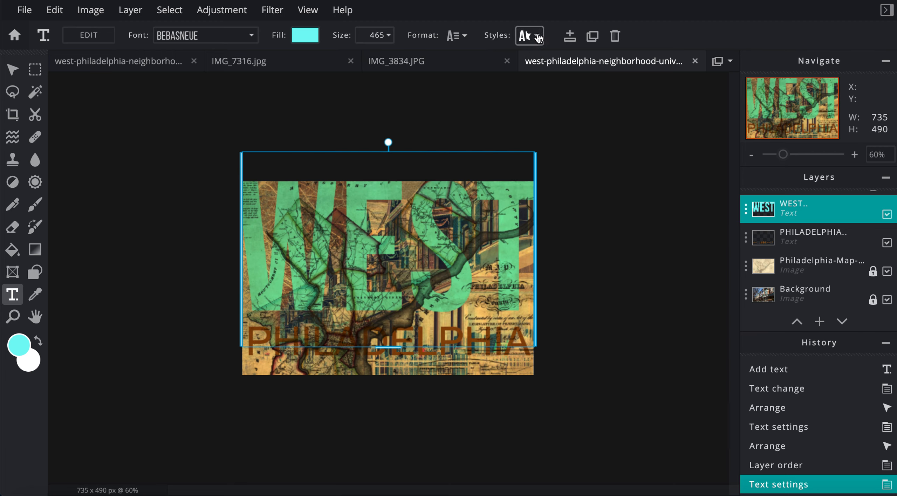
{"action": "left_click", "coordinate": [539, 38]}
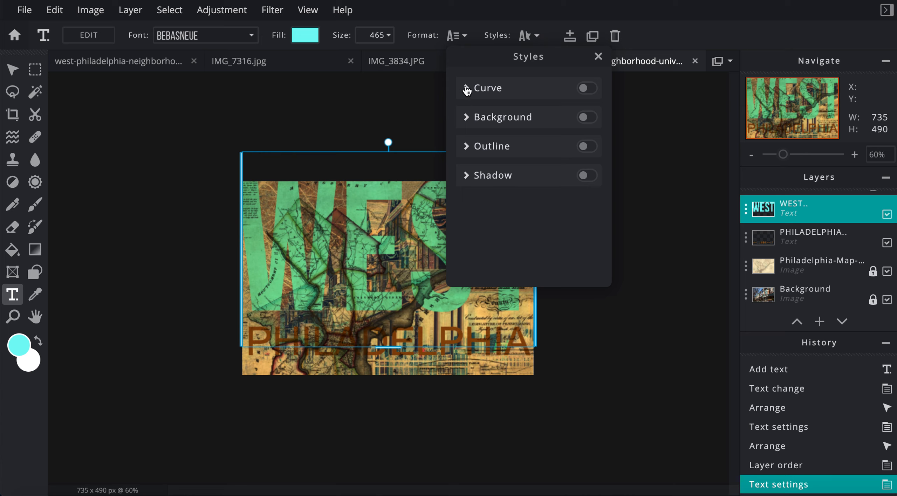
{"action": "left_click", "coordinate": [467, 89]}
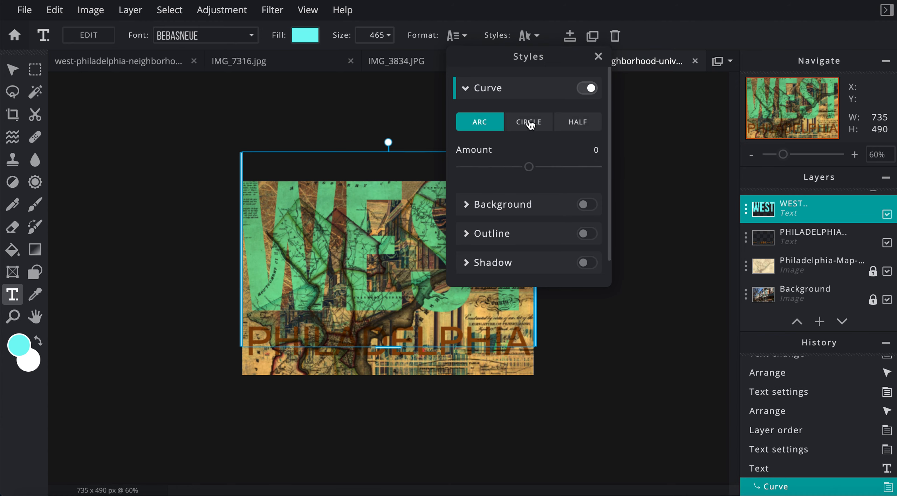
{"action": "left_click", "coordinate": [529, 123]}
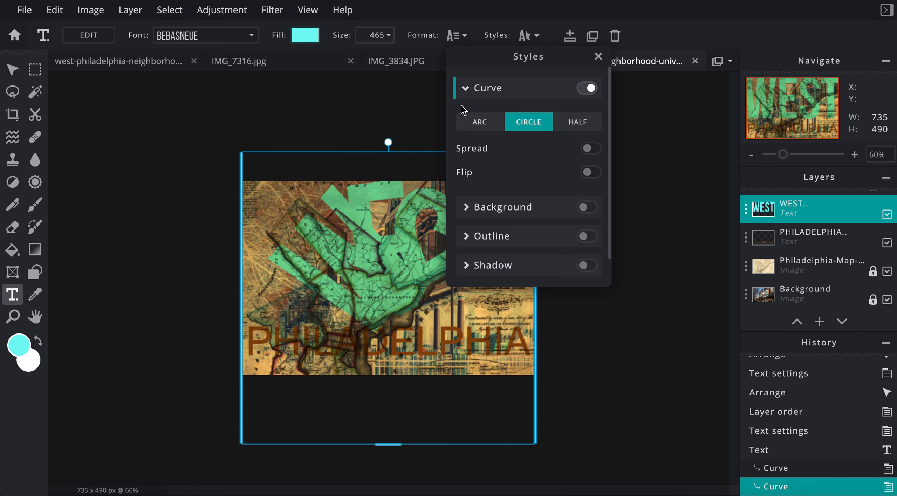
{"action": "left_click", "coordinate": [591, 89]}
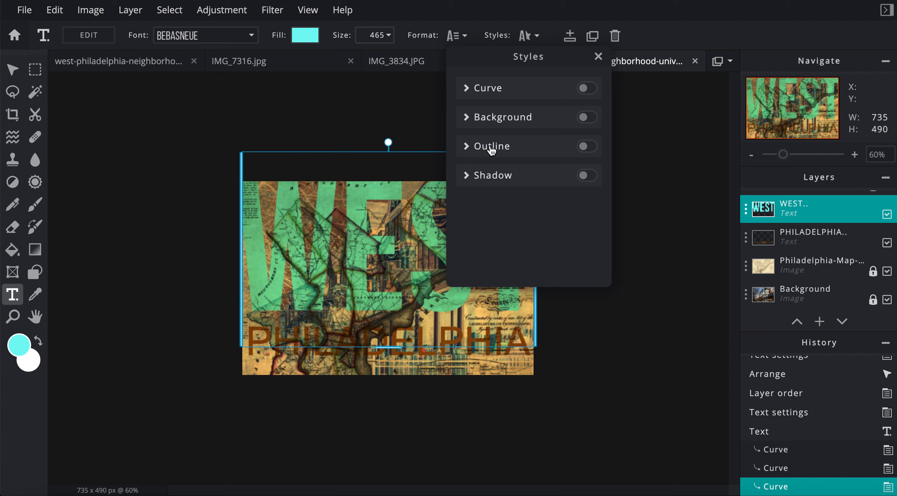
Try an outline on the WEST text with and without Punch out, and switch the outline off again
{"action": "left_click", "coordinate": [465, 146]}
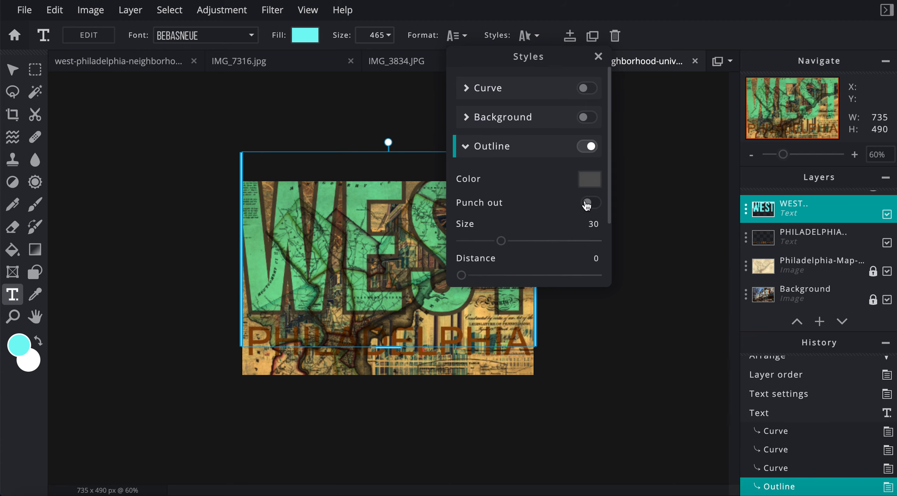
{"action": "left_click", "coordinate": [588, 203]}
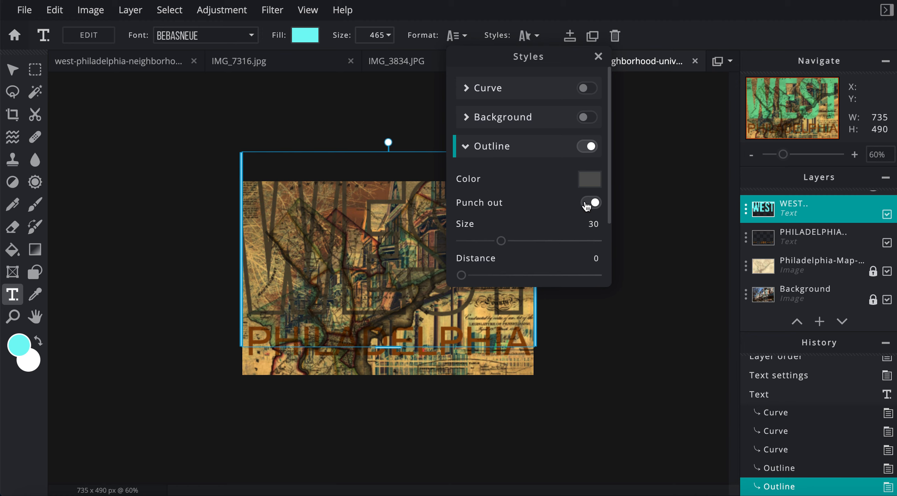
{"action": "left_click", "coordinate": [590, 203]}
{"action": "left_click", "coordinate": [588, 146]}
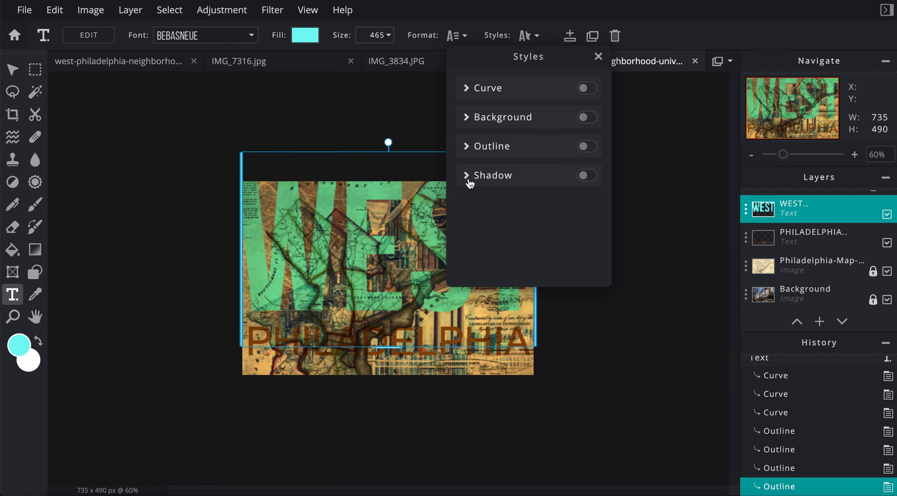
Add a shadow to the WEST text with blur 0, opacity 100 and distance 22
{"action": "left_click", "coordinate": [468, 177]}
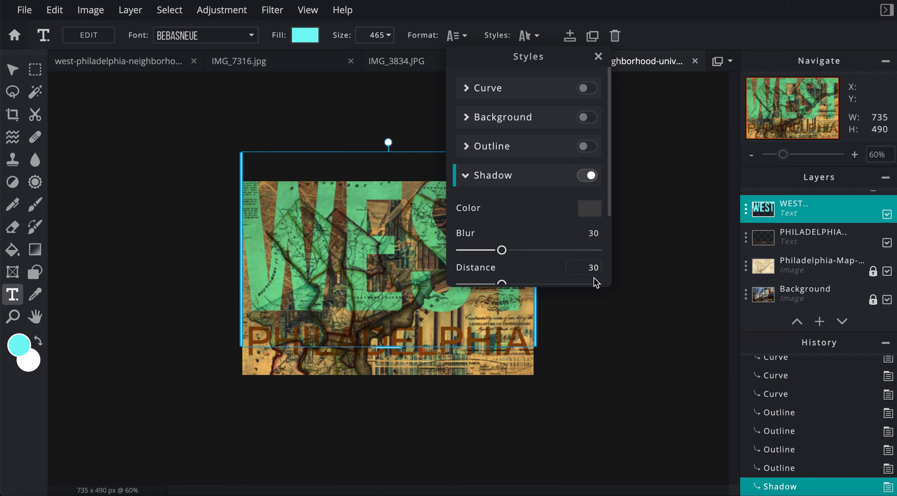
{"action": "scroll", "coordinate": [570, 245], "scroll_direction": "down", "scroll_amount": 1}
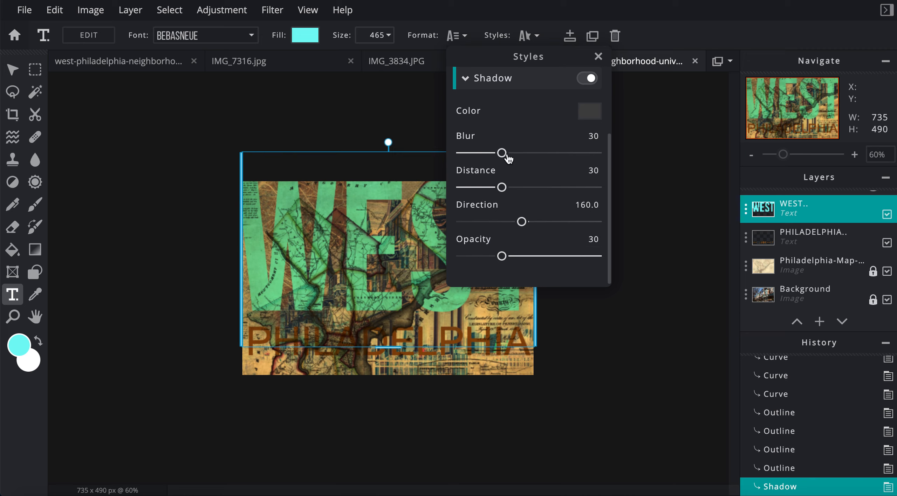
{"action": "left_click_drag", "start_coordinate": [501, 153], "coordinate": [417, 152]}
{"action": "left_click_drag", "start_coordinate": [502, 256], "coordinate": [630, 250]}
{"action": "left_click_drag", "start_coordinate": [504, 192], "coordinate": [491, 189]}
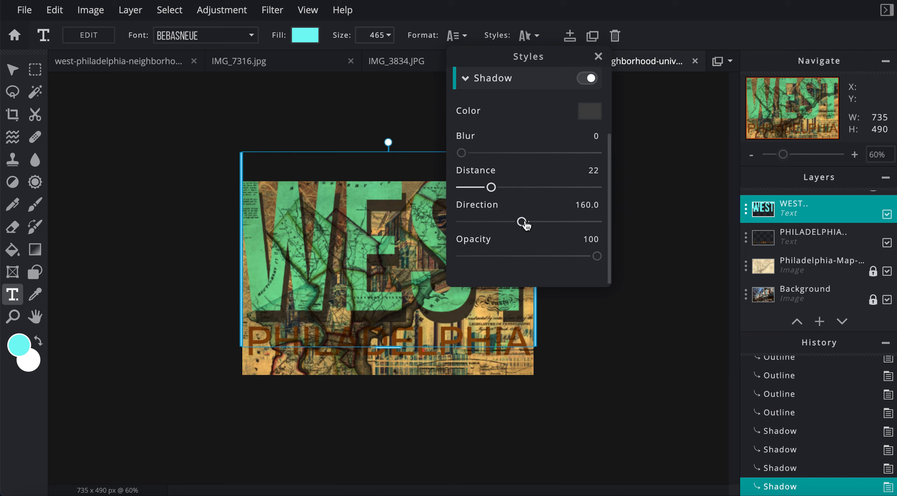
Refine the WEST text's shadow to direction 118.5, opacity 64 and distance 11, and deselect the text
{"action": "mouse_move", "coordinate": [522, 221]}
{"action": "left_mouse_down"}
{"action": "mouse_move", "coordinate": [497, 225]}
{"action": "mouse_move", "coordinate": [506, 223]}
{"action": "left_mouse_up"}
{"action": "left_click_drag", "start_coordinate": [596, 257], "coordinate": [549, 258]}
{"action": "left_click_drag", "start_coordinate": [492, 191], "coordinate": [477, 189]}
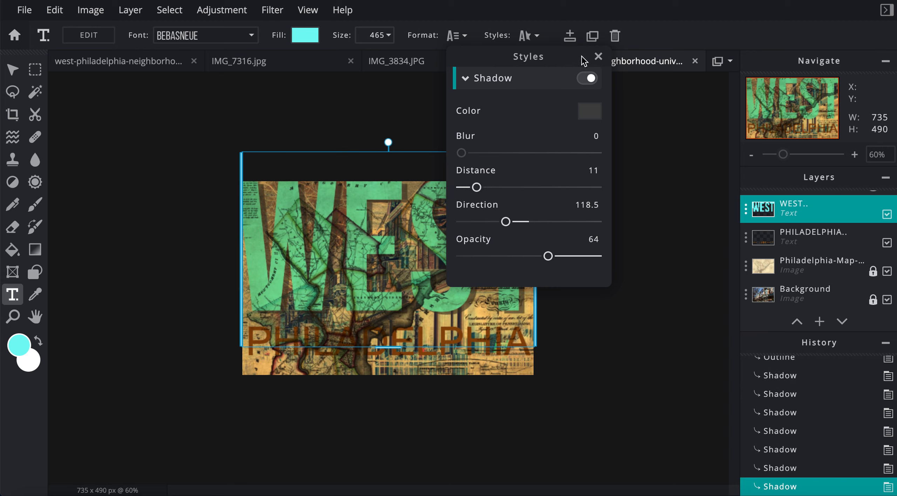
{"action": "left_click", "coordinate": [598, 57]}
{"action": "left_click", "coordinate": [644, 184]}
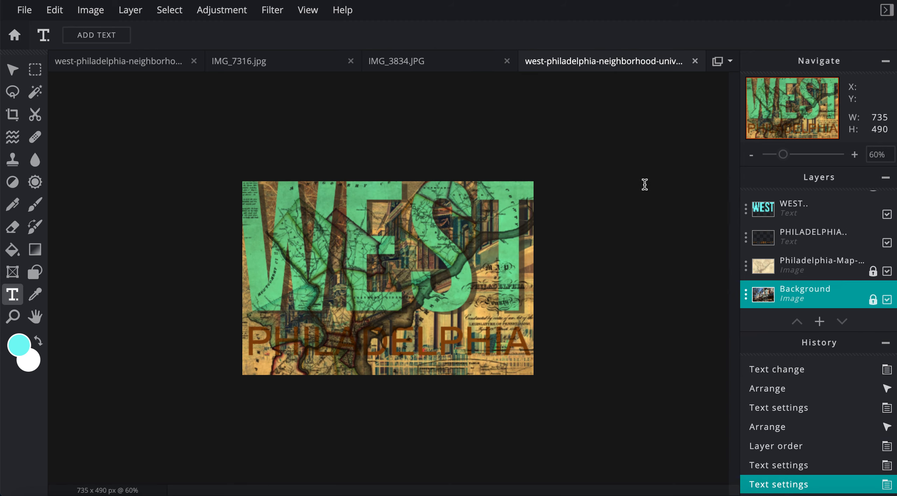
{"action": "scroll", "coordinate": [623, 185], "scroll_direction": "up", "scroll_amount": 2}
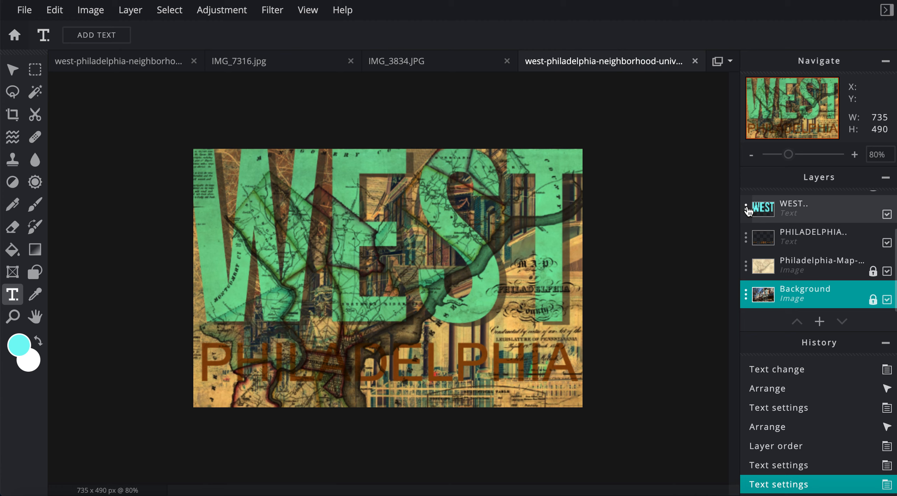